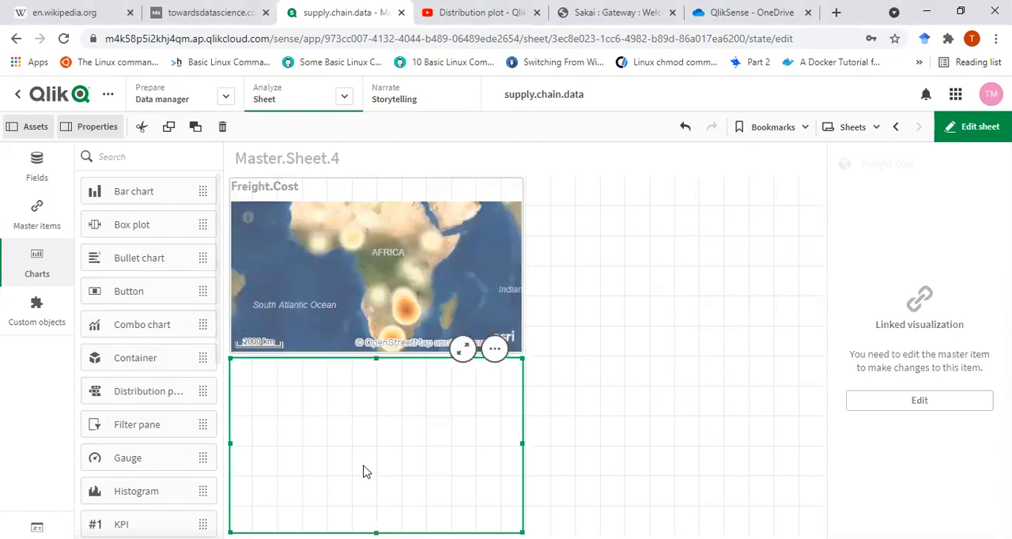
- Add the Item.Throughput field to the empty histogram and switch its bars from automatic to custom Bar width (x-axis)
{"action": "left_click", "coordinate": [405, 471]}
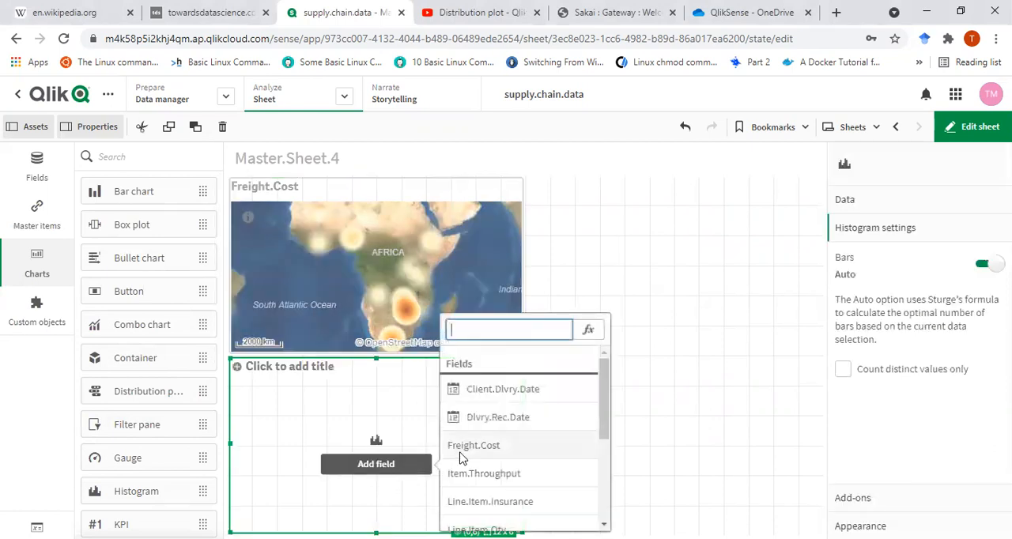
{"action": "left_click", "coordinate": [500, 478]}
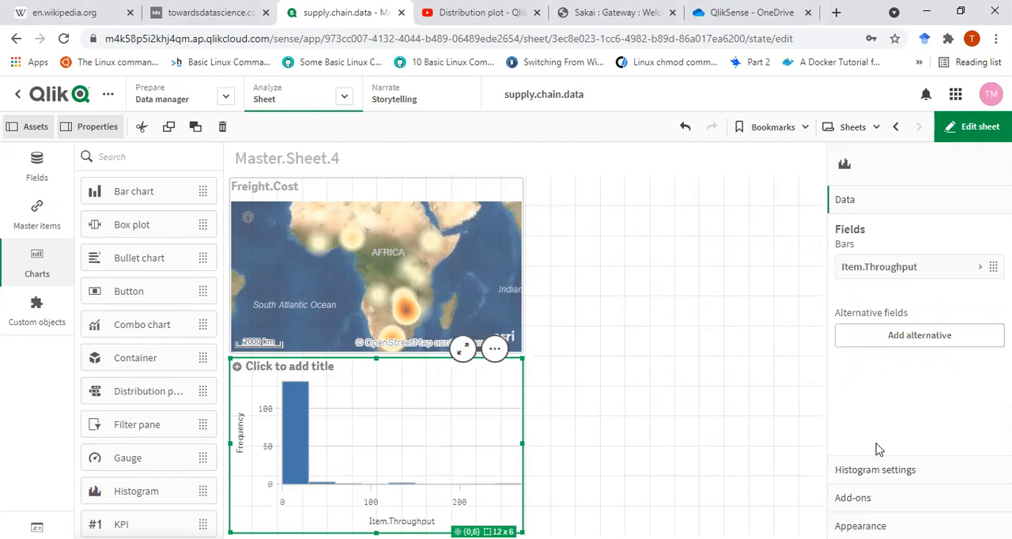
{"action": "left_click", "coordinate": [878, 472]}
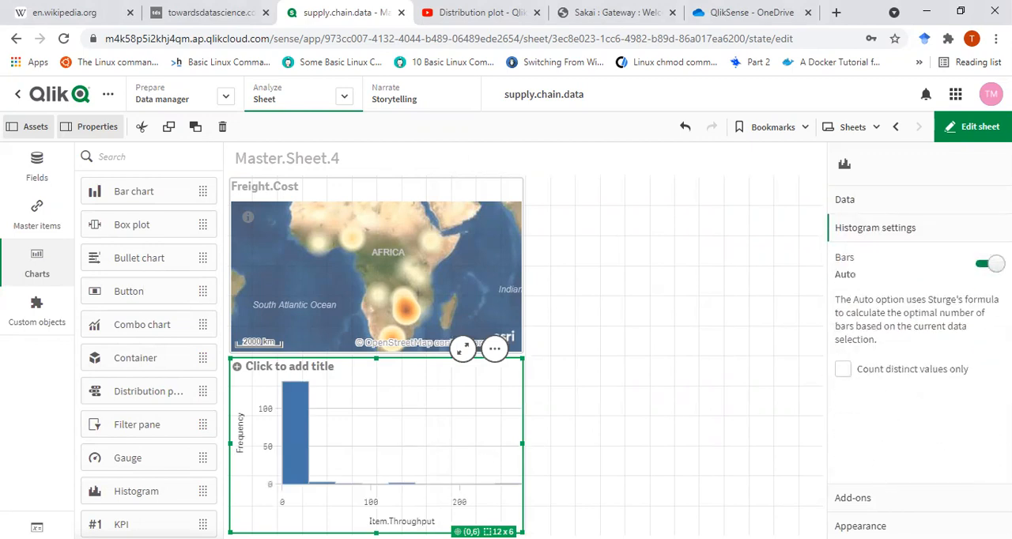
{"action": "left_click", "coordinate": [990, 264]}
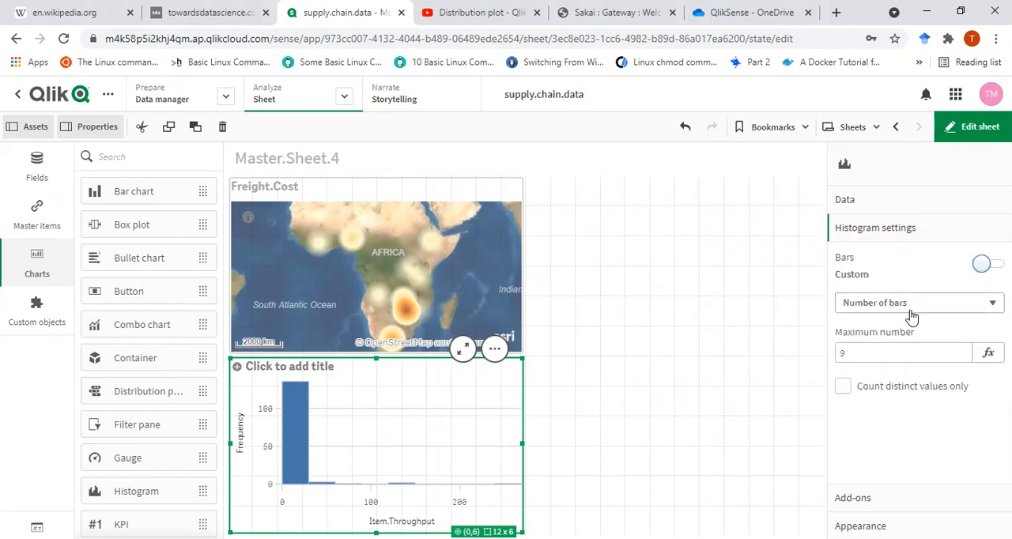
{"action": "left_click", "coordinate": [917, 308]}
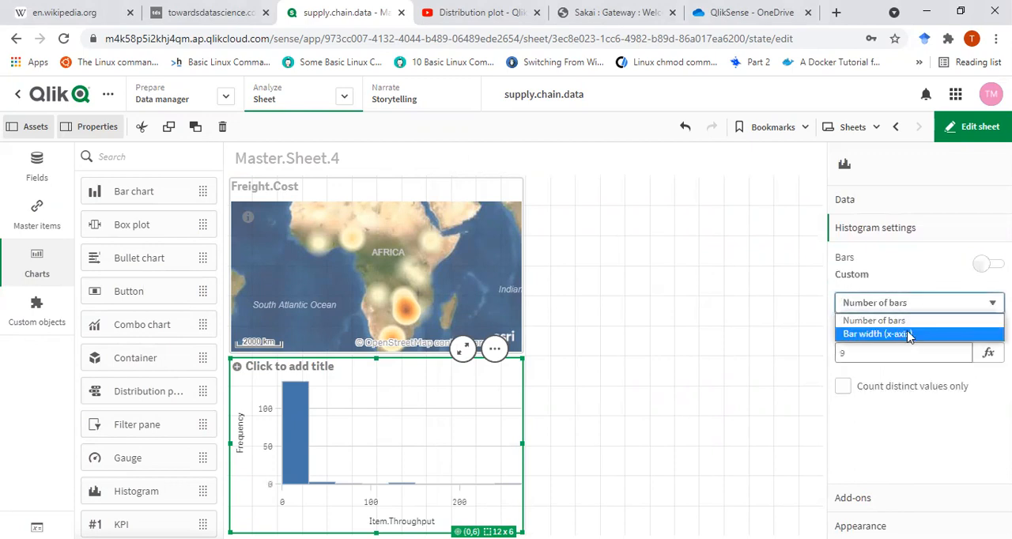
{"action": "left_click", "coordinate": [909, 335]}
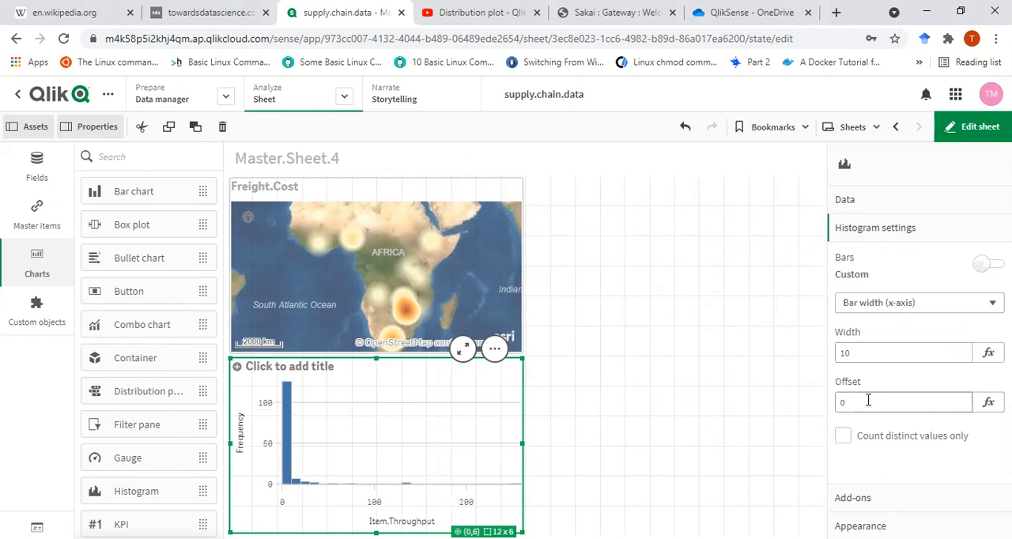
- Set the Item.Throughput histogram's bar offset to 2 and make it count distinct values only
{"action": "left_click", "coordinate": [852, 401]}
{"action": "key", "text": "Return"}
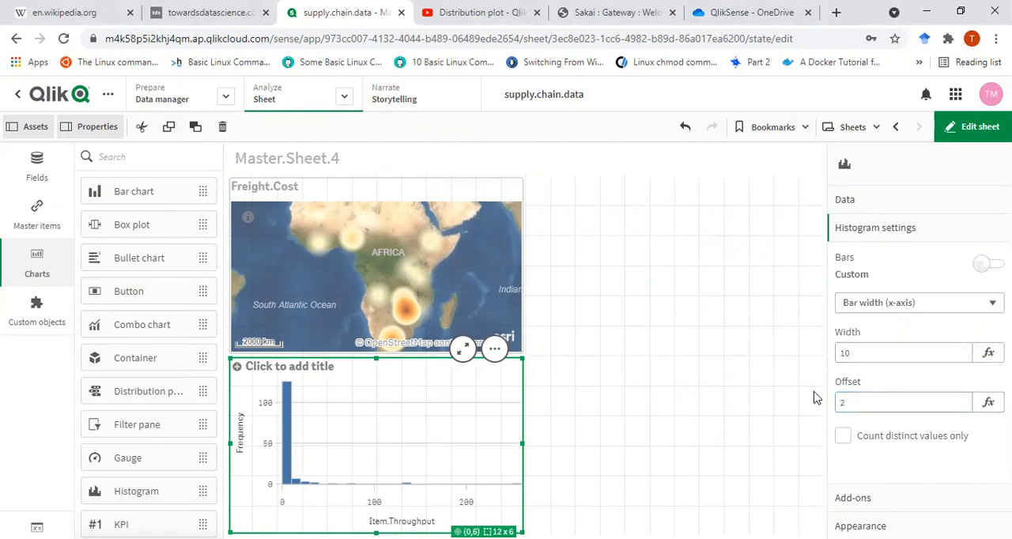
{"action": "left_click", "coordinate": [844, 440]}
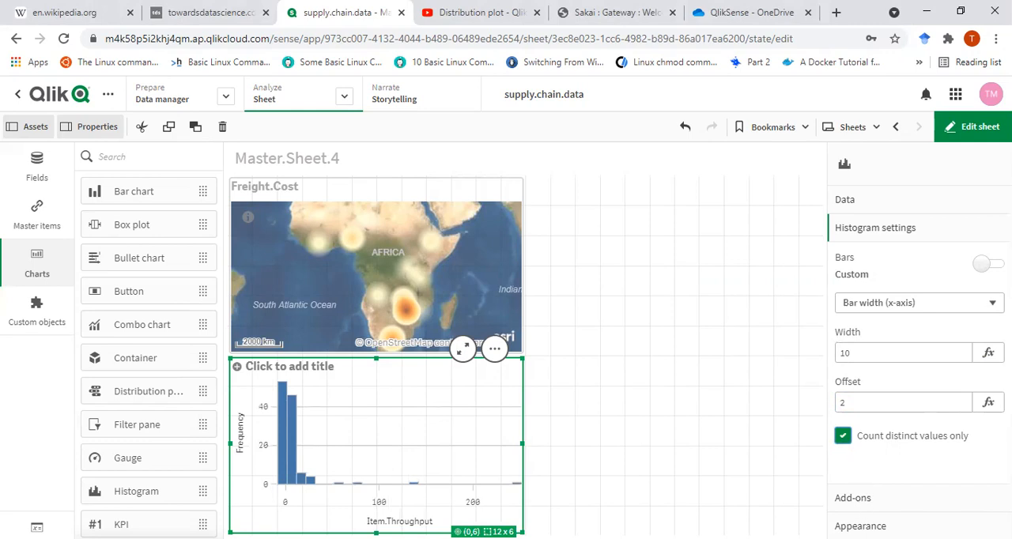
- Change the Item.Throughput histogram's bar color to orange-red (#f93f17)
{"action": "left_click", "coordinate": [860, 526]}
{"action": "scroll", "coordinate": [942, 419], "scroll_direction": "down", "scroll_amount": 1}
{"action": "scroll", "coordinate": [959, 400], "scroll_direction": "down", "scroll_amount": 3}
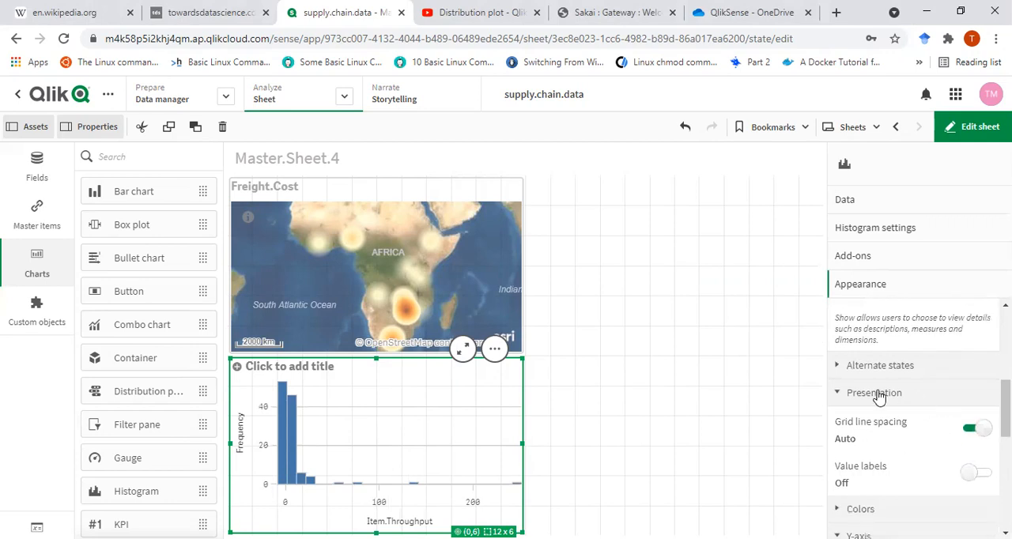
{"action": "scroll", "coordinate": [949, 448], "scroll_direction": "down", "scroll_amount": 1}
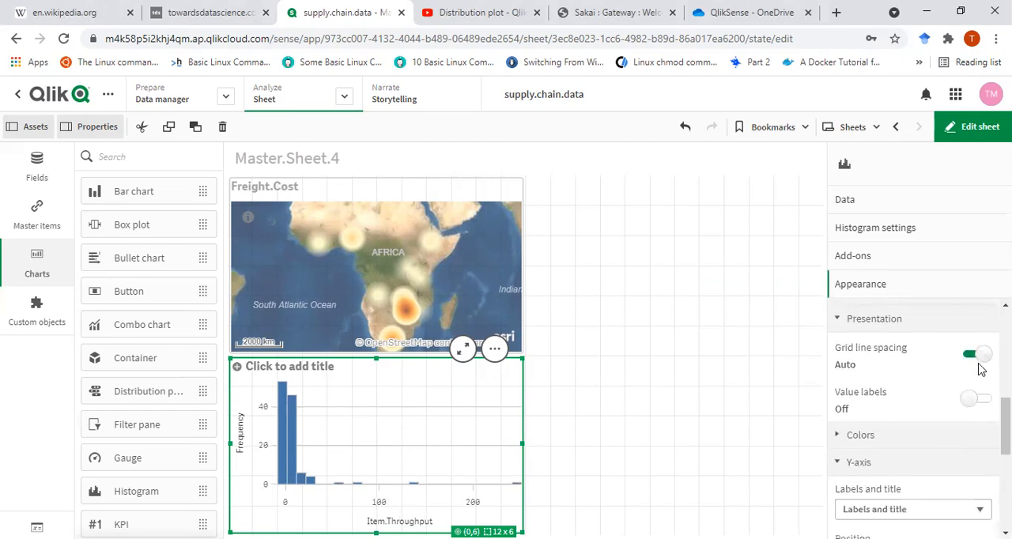
{"action": "left_click", "coordinate": [918, 447]}
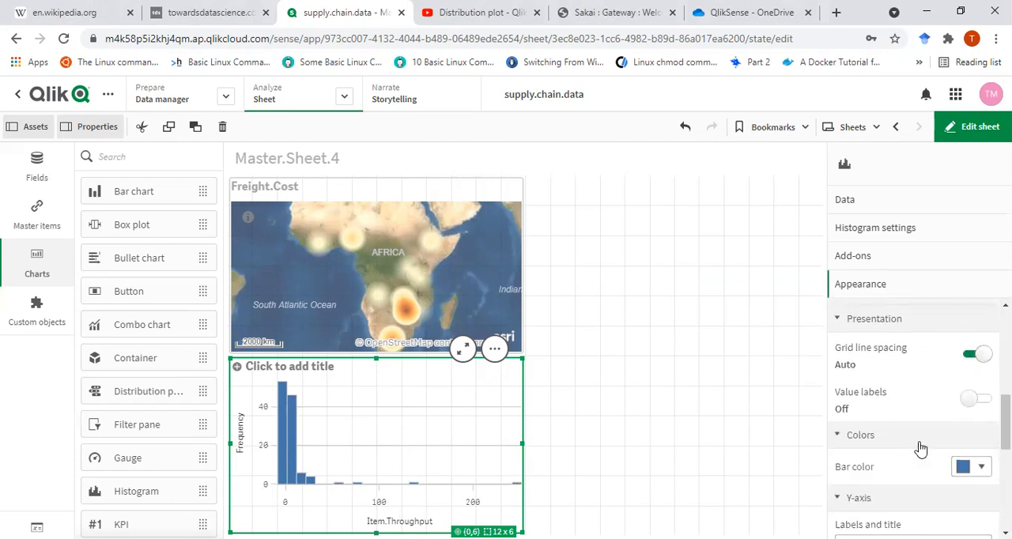
{"action": "left_click", "coordinate": [978, 467]}
{"action": "left_click", "coordinate": [902, 431]}
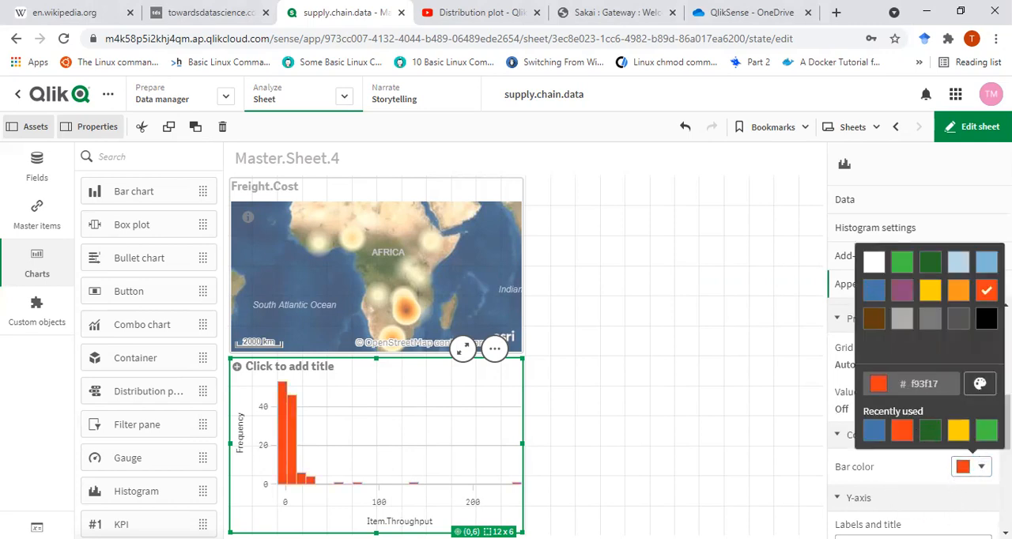
{"action": "scroll", "coordinate": [902, 510], "scroll_direction": "down", "scroll_amount": 1}
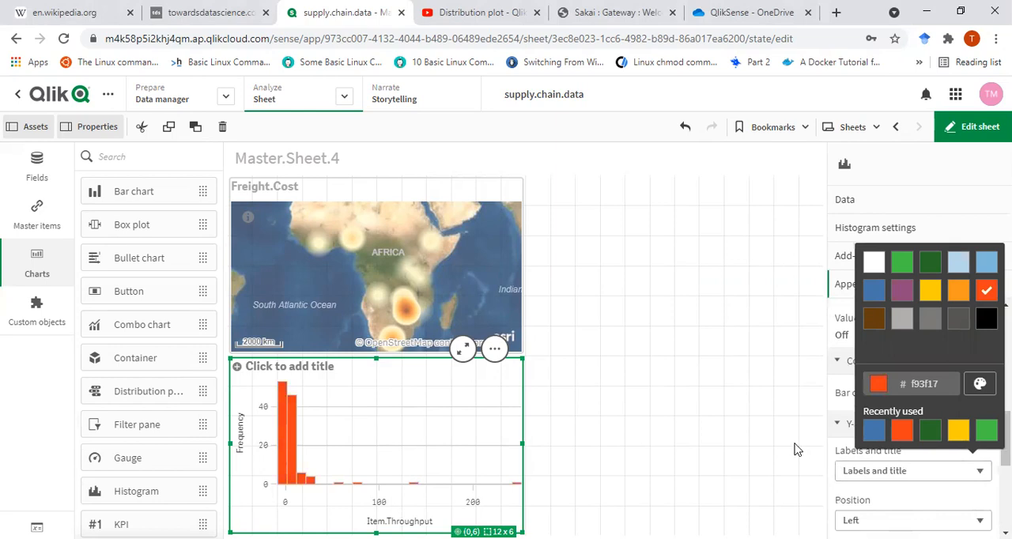
{"action": "left_click", "coordinate": [938, 469]}
{"action": "scroll", "coordinate": [945, 482], "scroll_direction": "down", "scroll_amount": 3}
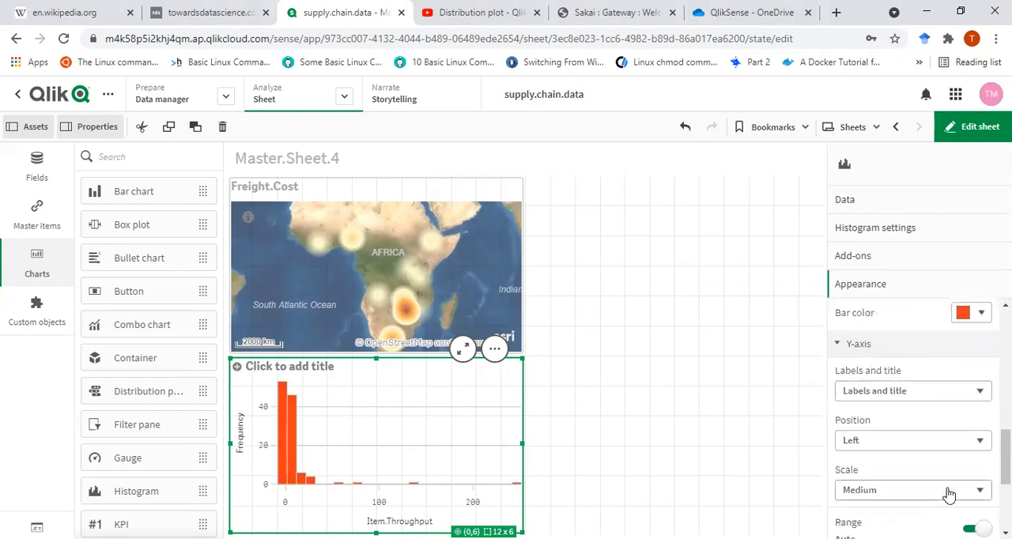
{"action": "scroll", "coordinate": [949, 494], "scroll_direction": "down", "scroll_amount": 1}
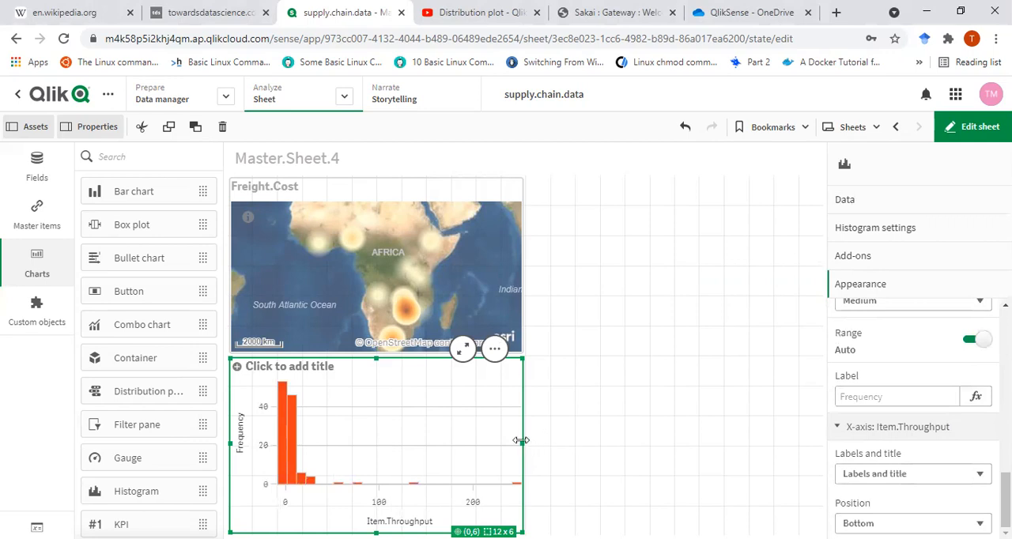
{"action": "left_click", "coordinate": [607, 252]}
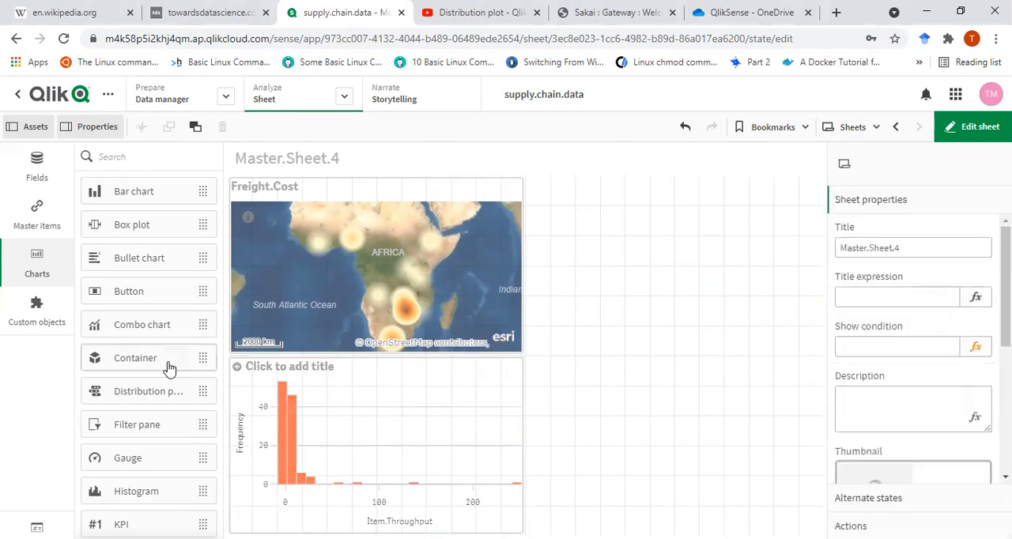
- Add a filter pane with the Shipment.Mode dimension to the empty area beside the Freight.Cost map
{"action": "left_click_drag", "start_coordinate": [151, 425], "coordinate": [621, 242]}
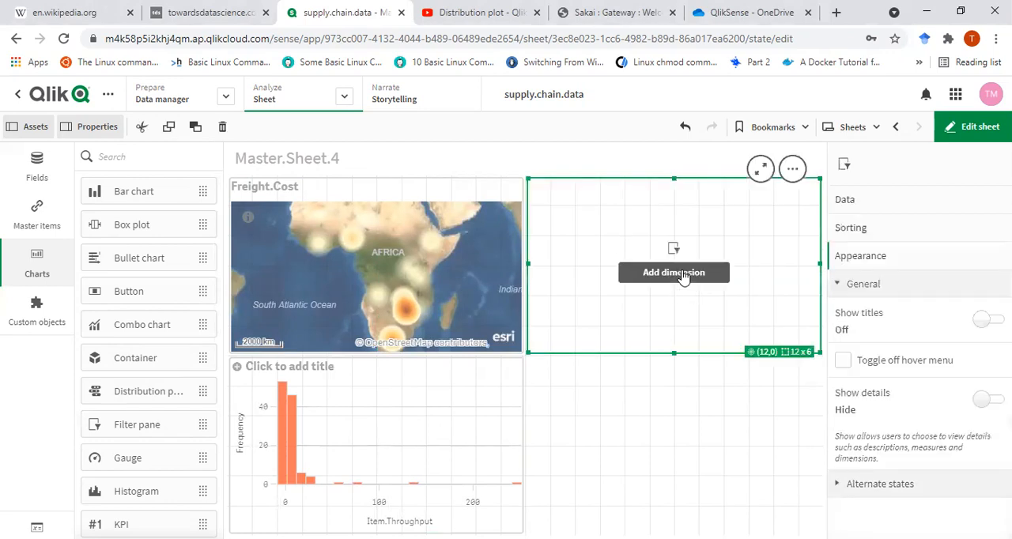
{"action": "left_click", "coordinate": [710, 278]}
{"action": "scroll", "coordinate": [791, 316], "scroll_direction": "down", "scroll_amount": 2}
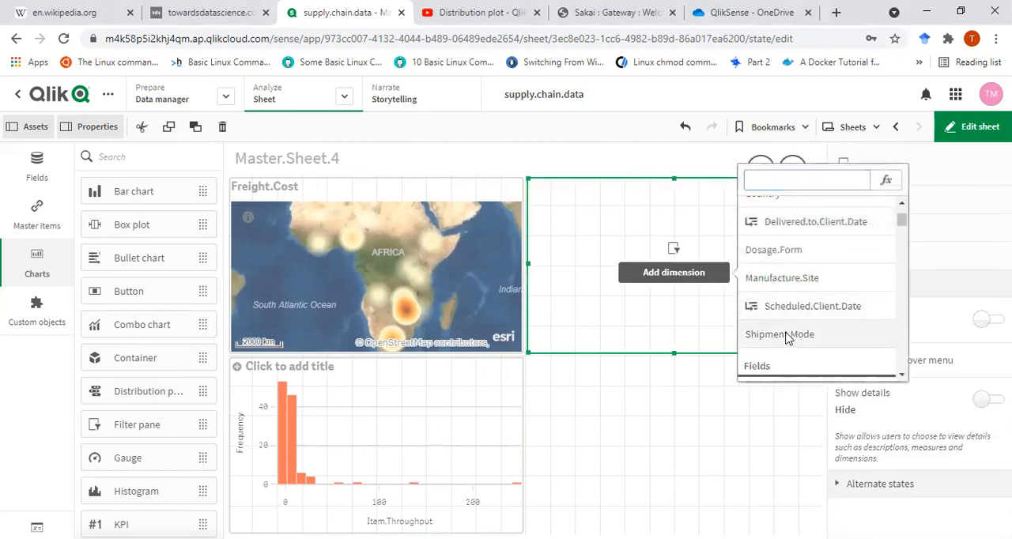
{"action": "left_click", "coordinate": [791, 335]}
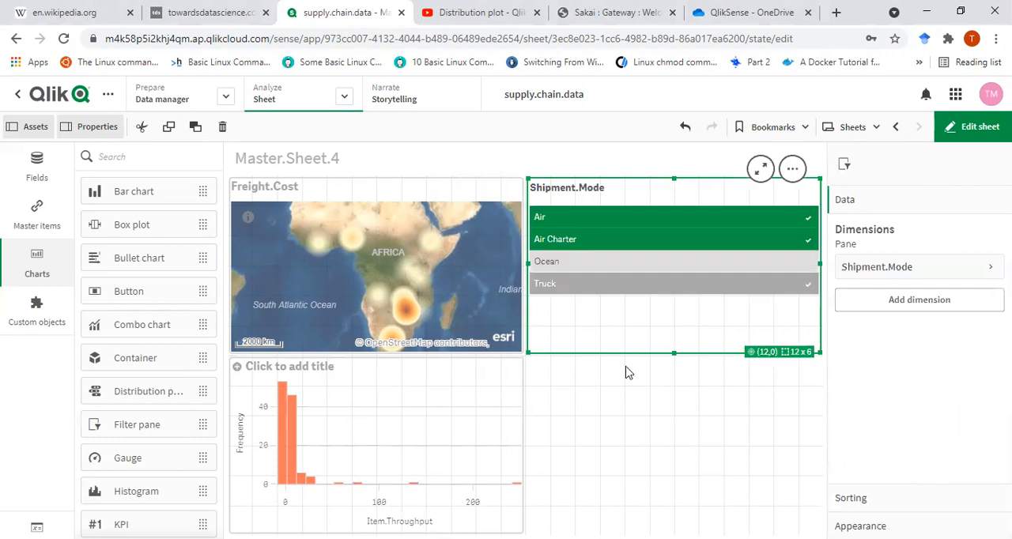
- Narrow the histogram below the map to 11 x 6 grid cells and title it Item.Throughput
{"action": "left_click", "coordinate": [507, 438]}
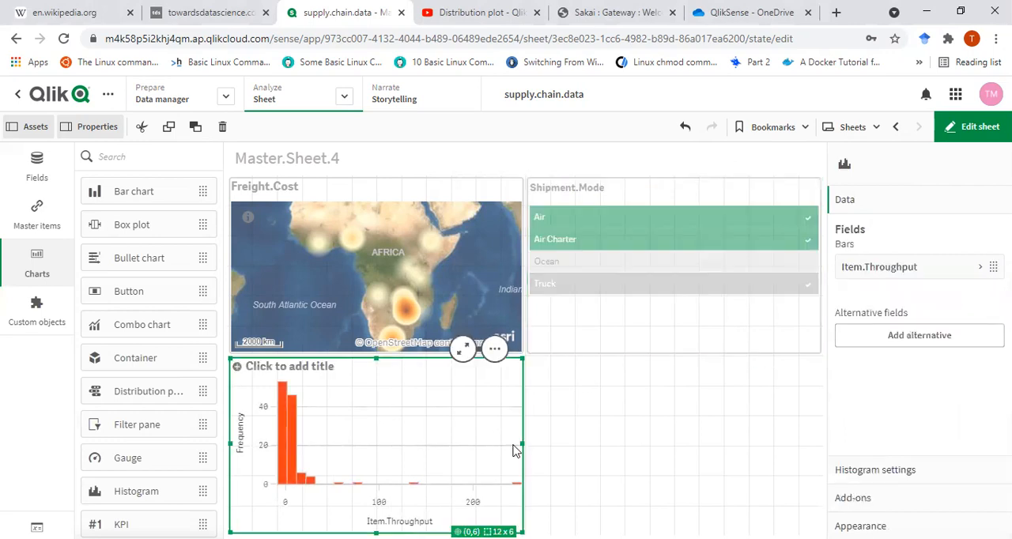
{"action": "left_click_drag", "start_coordinate": [522, 442], "coordinate": [497, 442]}
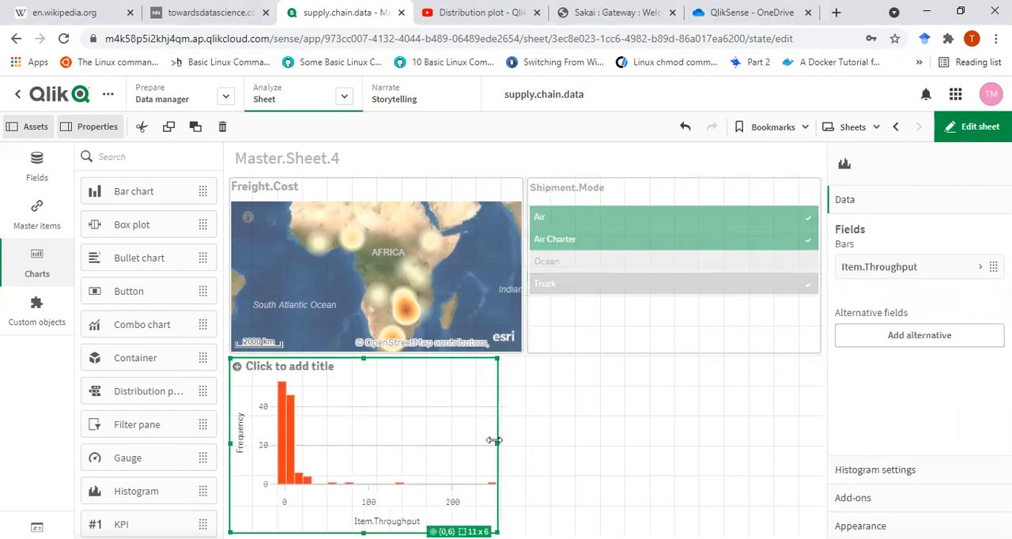
{"action": "left_click", "coordinate": [326, 366]}
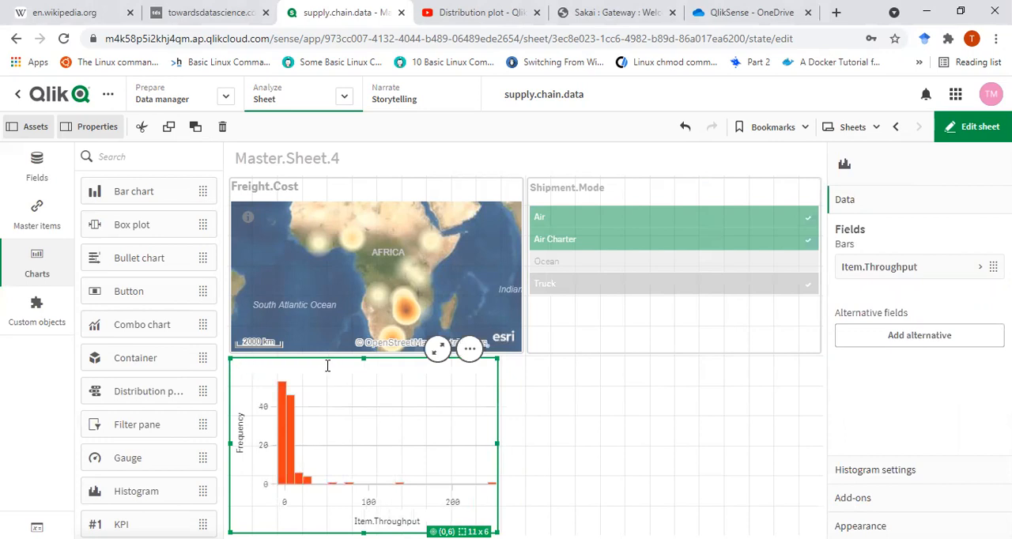
{"action": "type", "text": "Item.Throughout"}
{"action": "key", "text": "BackSpace"}
{"action": "type", "text": "put"}
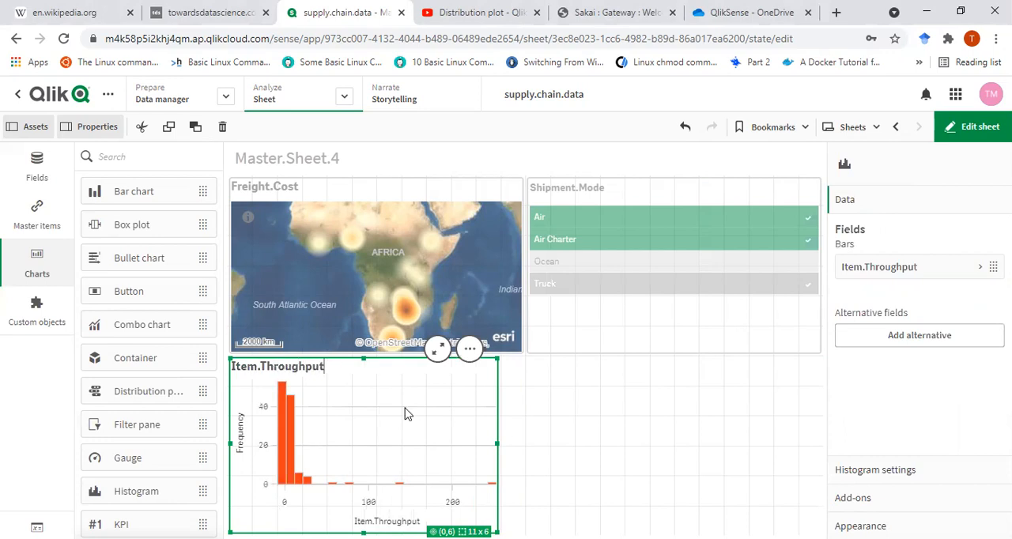
{"action": "left_click", "coordinate": [569, 468]}
- Copy the Item.Throughput histogram and paste the duplicate into the empty area below the Shipment.Mode filter pane
{"action": "left_click", "coordinate": [478, 398]}
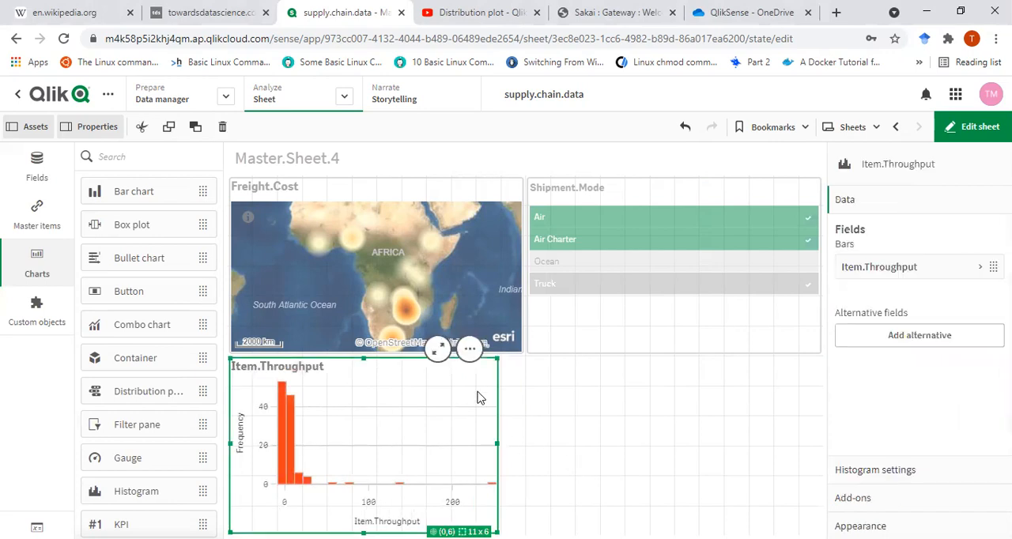
{"action": "left_click", "coordinate": [569, 420]}
{"action": "key", "text": "ctrl+v"}
{"action": "left_click_drag", "start_coordinate": [592, 427], "coordinate": [568, 424]}
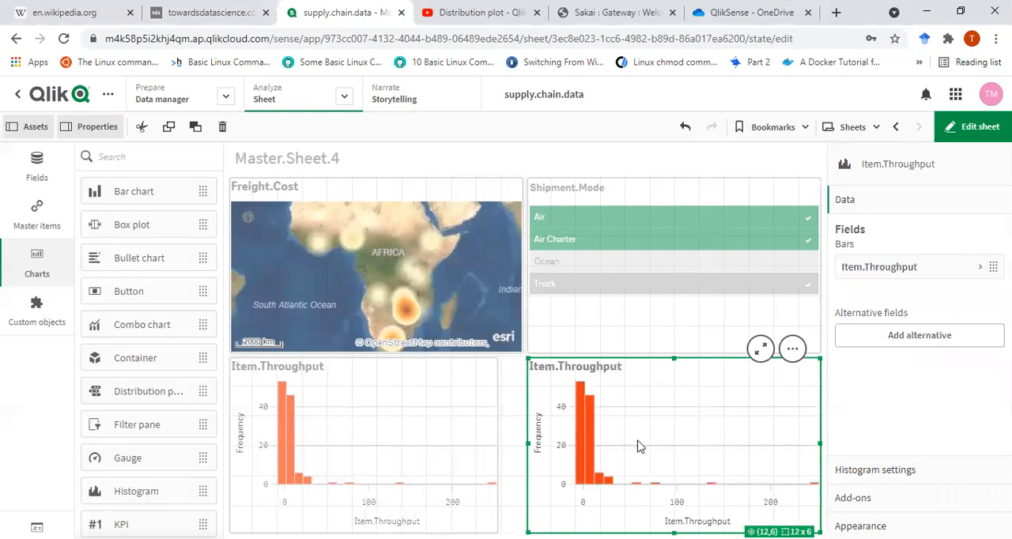
- Replace the duplicated histogram's Item.Throughput field with Pack.Price
{"action": "right_click", "coordinate": [934, 268]}
{"action": "left_click", "coordinate": [868, 314]}
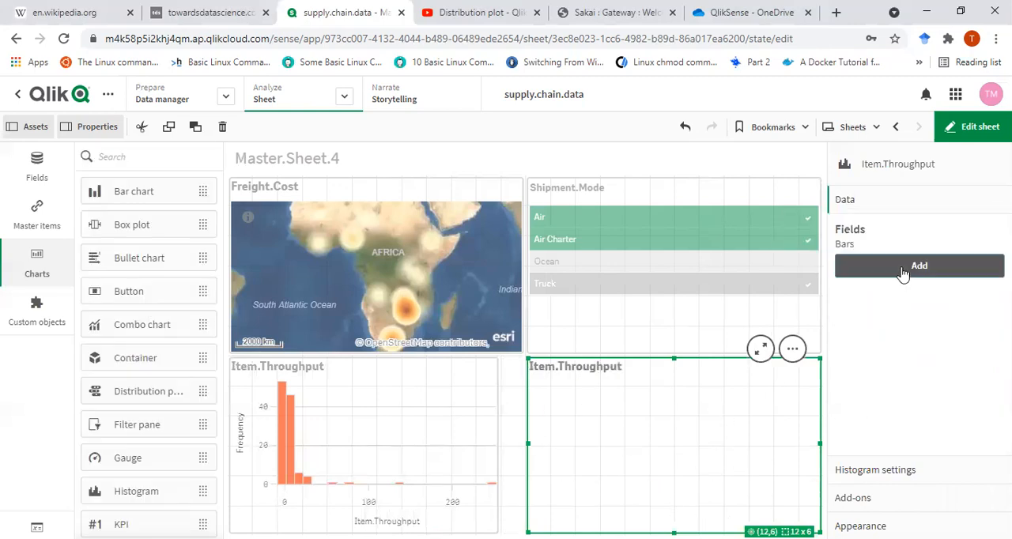
{"action": "left_click", "coordinate": [904, 272]}
{"action": "scroll", "coordinate": [927, 439], "scroll_direction": "down", "scroll_amount": 1}
{"action": "scroll", "coordinate": [927, 439], "scroll_direction": "down", "scroll_amount": 4}
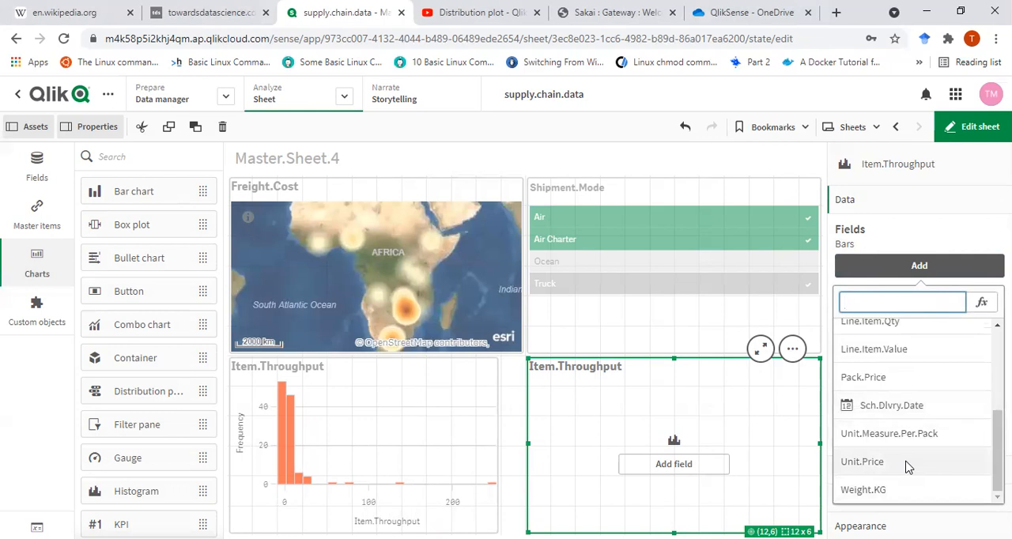
{"action": "left_click", "coordinate": [908, 381]}
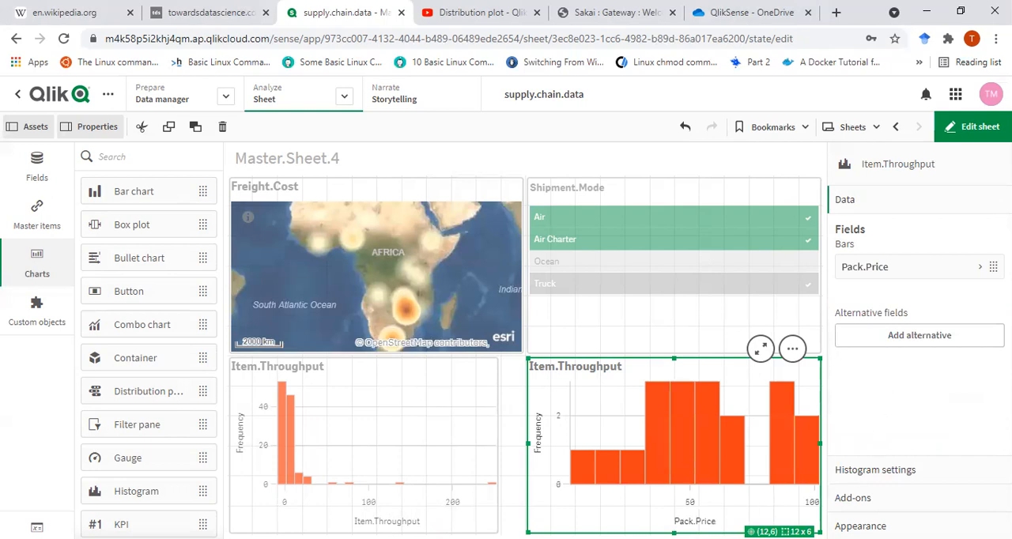
- Define the Pack.Price histogram's bars by Number of bars instead of bar width
{"action": "left_click", "coordinate": [899, 473]}
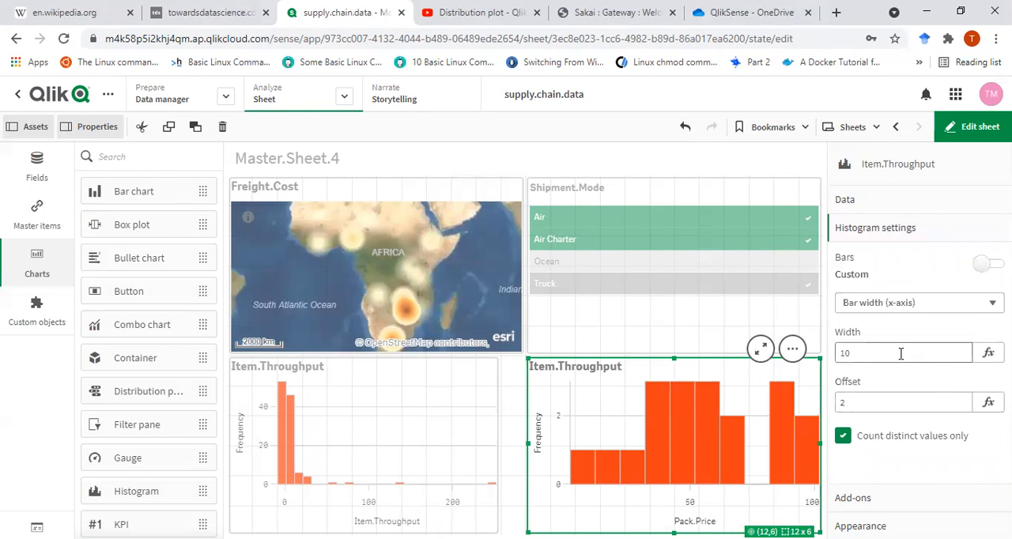
{"action": "left_click", "coordinate": [859, 354]}
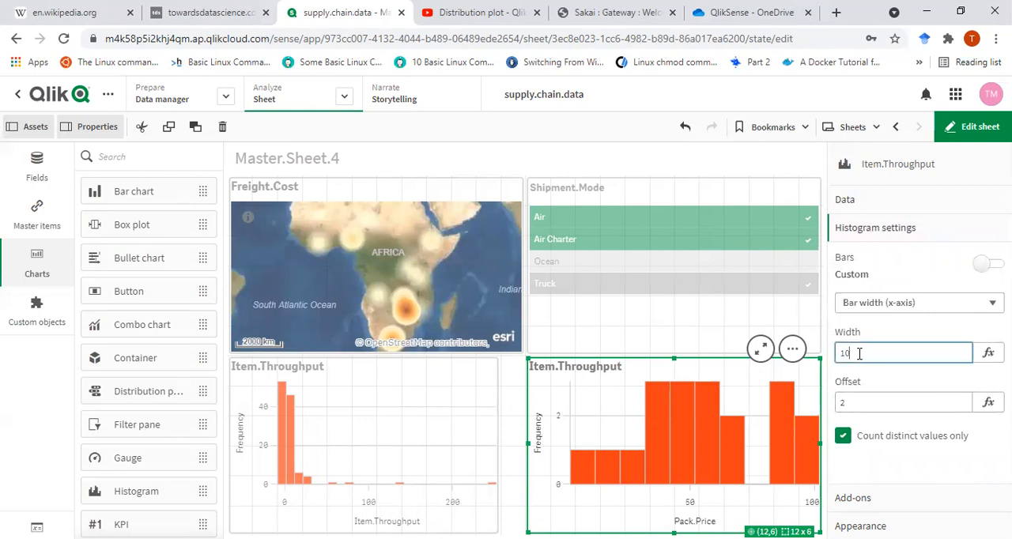
{"action": "left_click", "coordinate": [863, 307]}
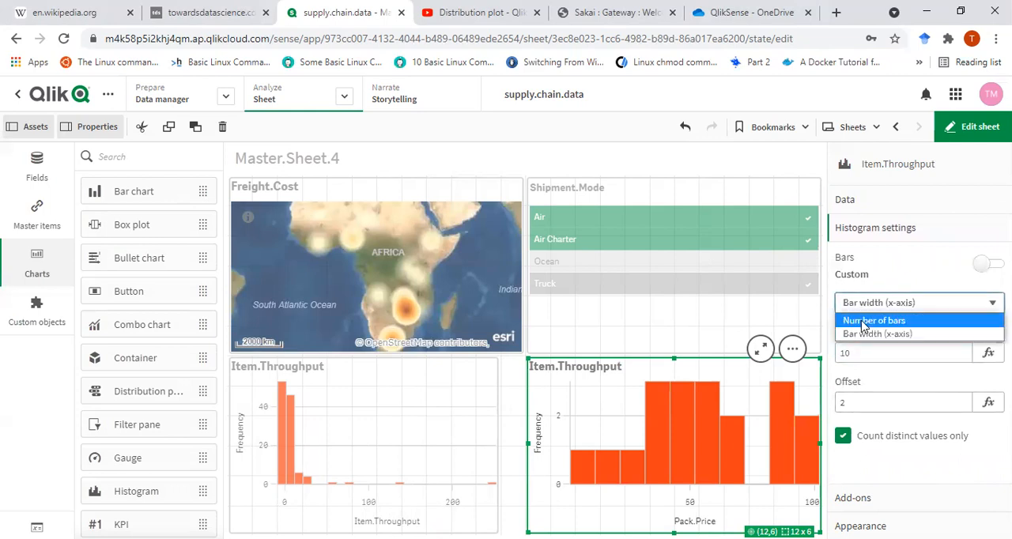
{"action": "left_click", "coordinate": [866, 321]}
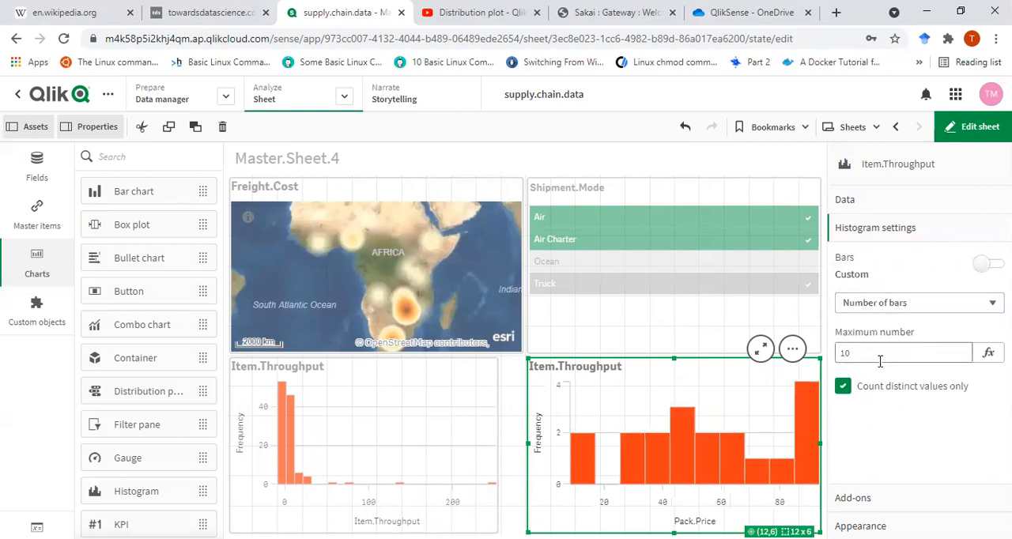
- Try a maximum of 50 bars for the Pack.Price histogram, and settle on a maximum of 20
{"action": "left_click_drag", "start_coordinate": [881, 361], "coordinate": [811, 358]}
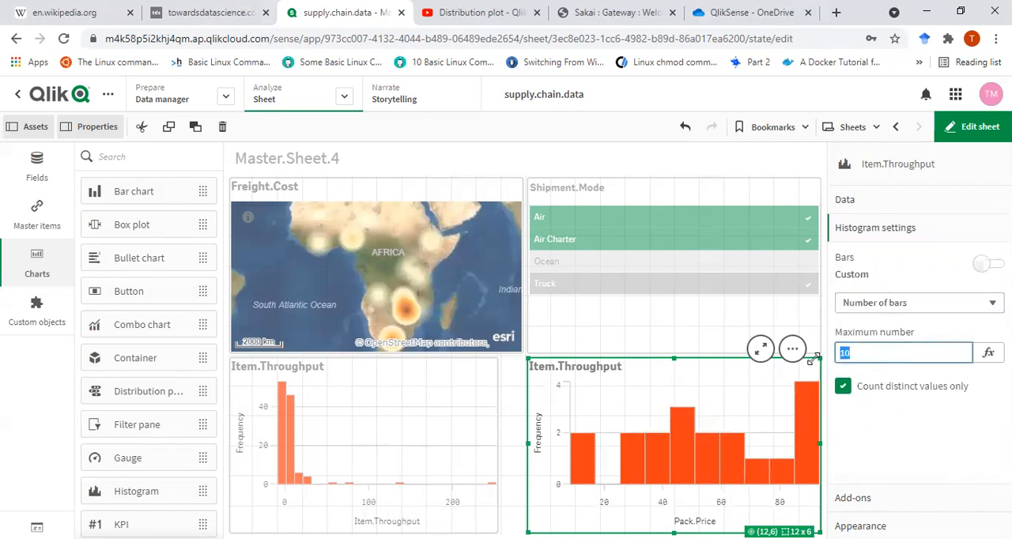
{"action": "key", "text": "Return"}
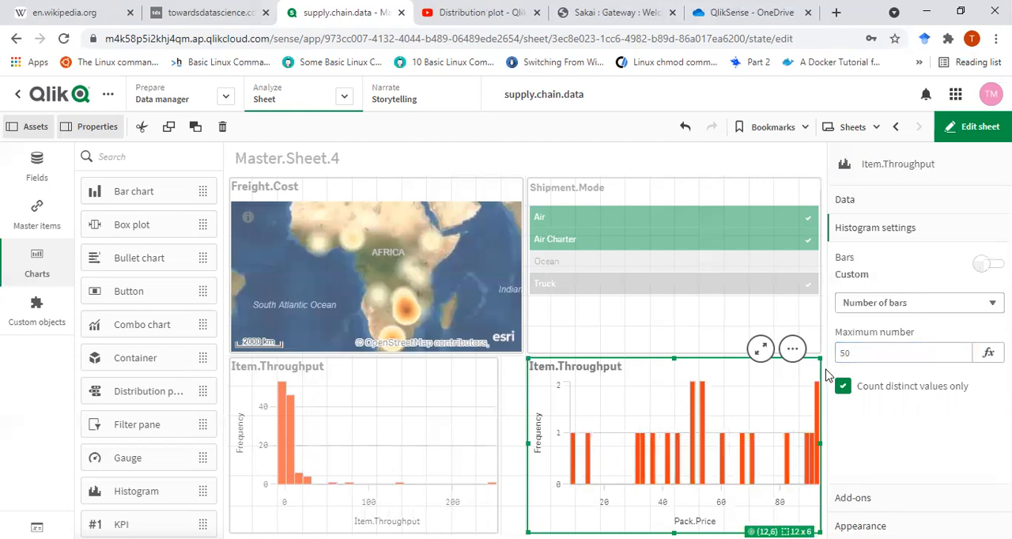
{"action": "left_click_drag", "start_coordinate": [867, 354], "coordinate": [819, 359]}
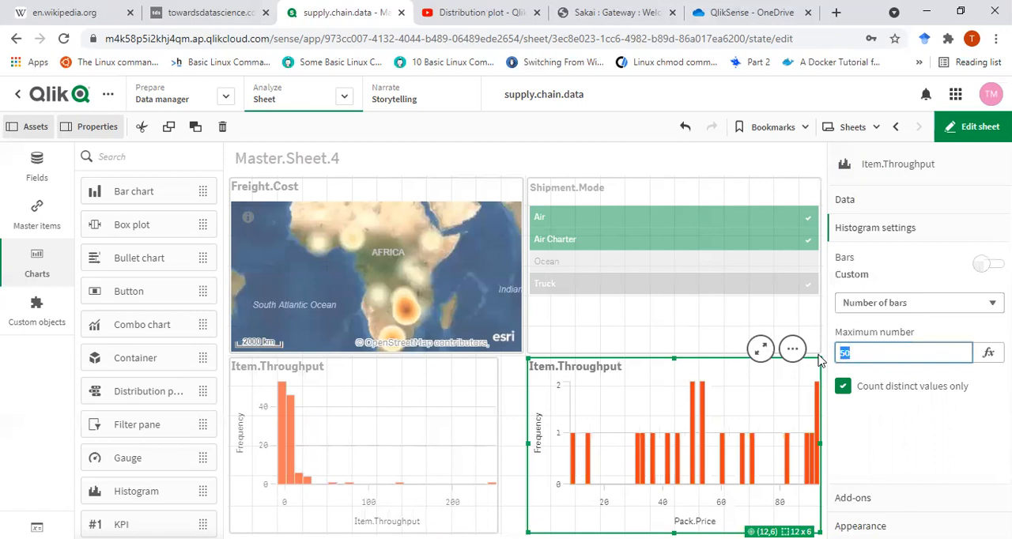
{"action": "key", "text": "Return"}
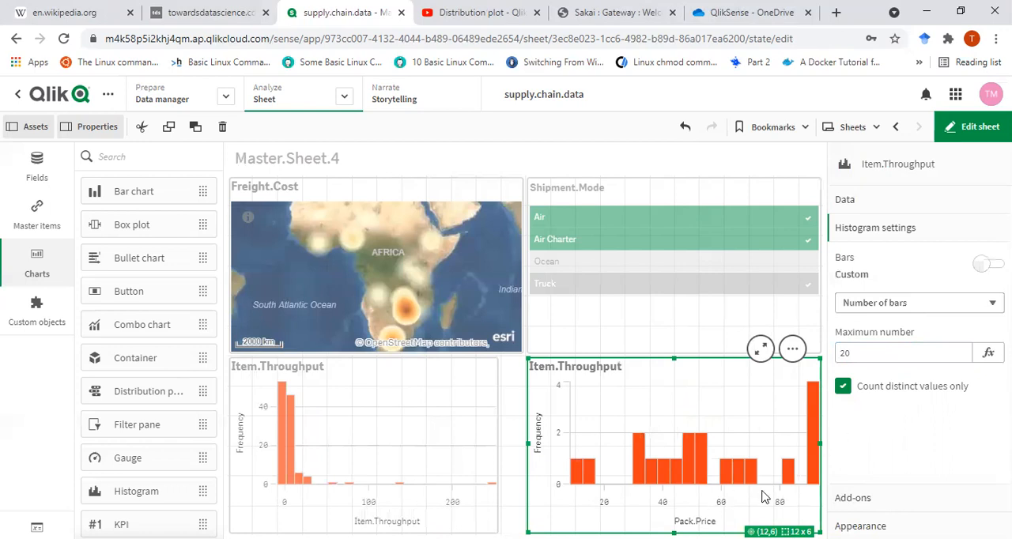
- Retitle the duplicated histogram Pack.Price and widen it to 13 x 6 grid cells, closing the gap beside the Item.Throughput histogram
{"action": "left_click", "coordinate": [605, 368]}
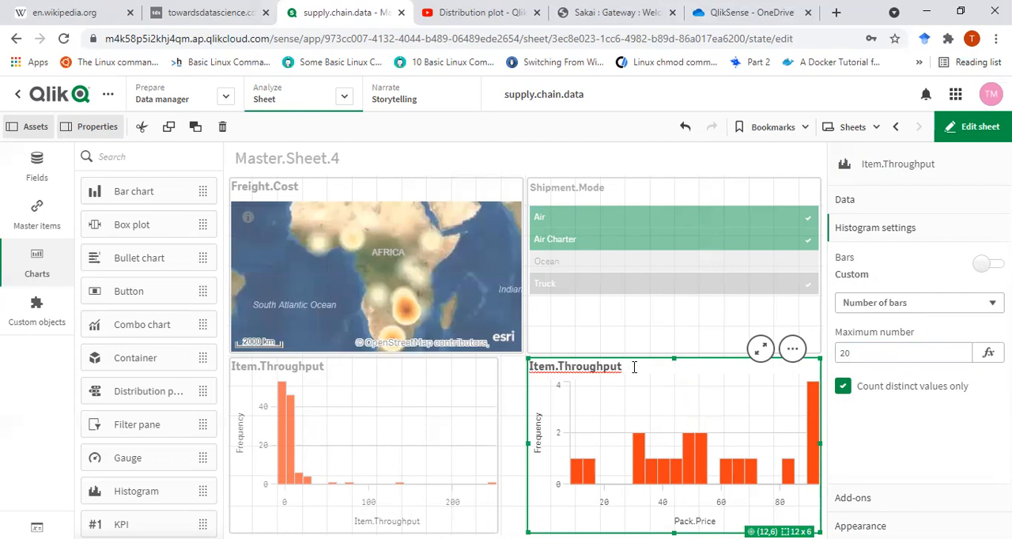
{"action": "left_click_drag", "start_coordinate": [633, 366], "coordinate": [409, 366]}
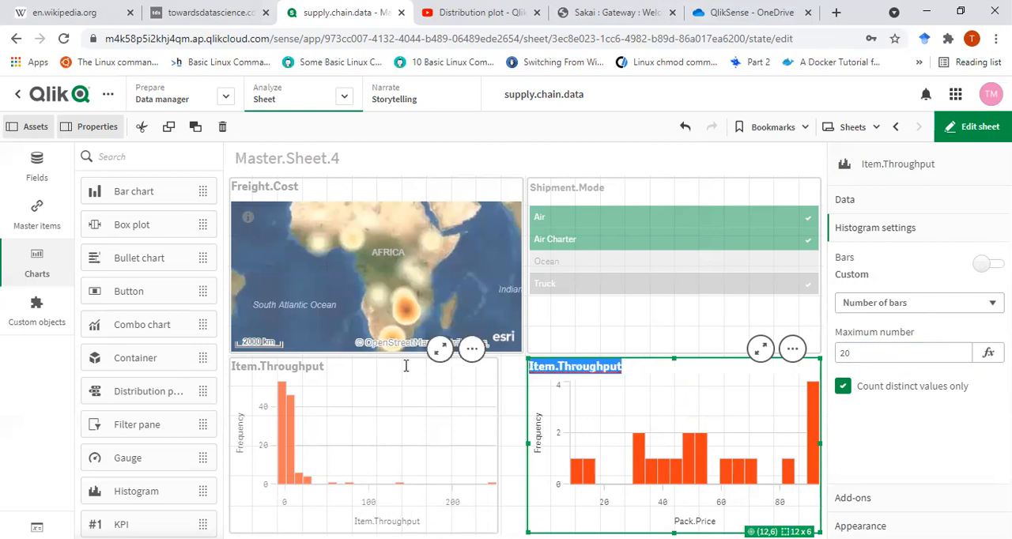
{"action": "type", "text": "Pack.Price"}
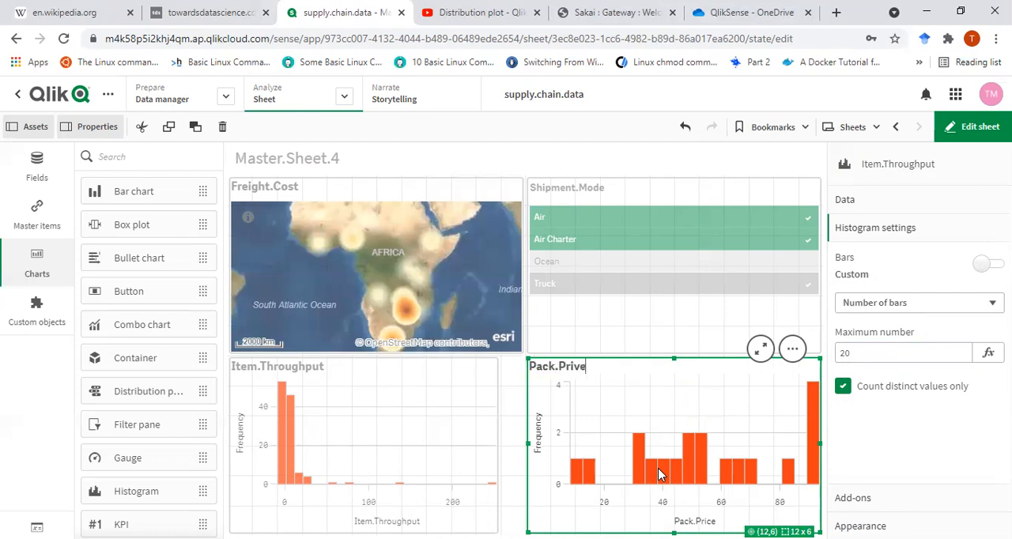
{"action": "key", "text": "Return"}
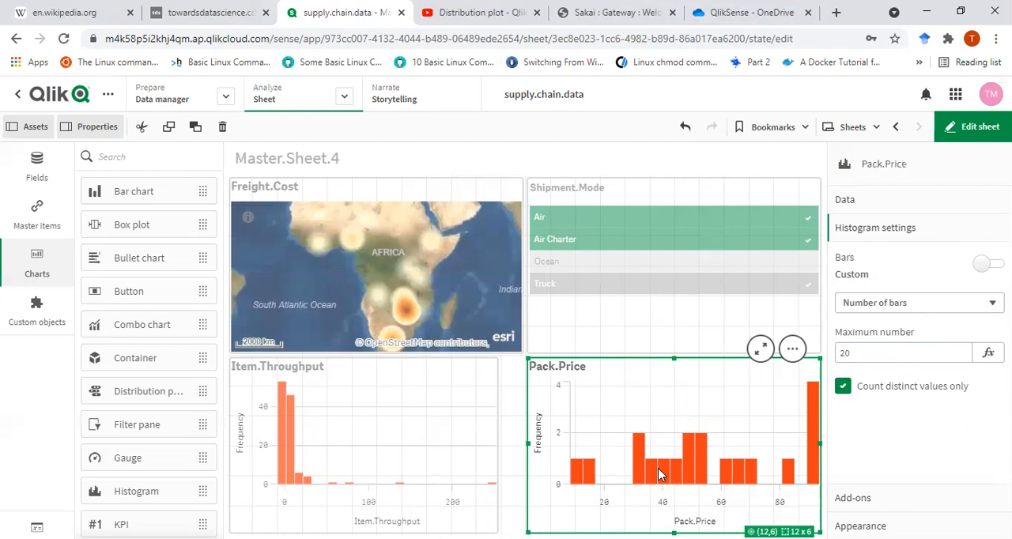
{"action": "left_click_drag", "start_coordinate": [528, 444], "coordinate": [502, 443]}
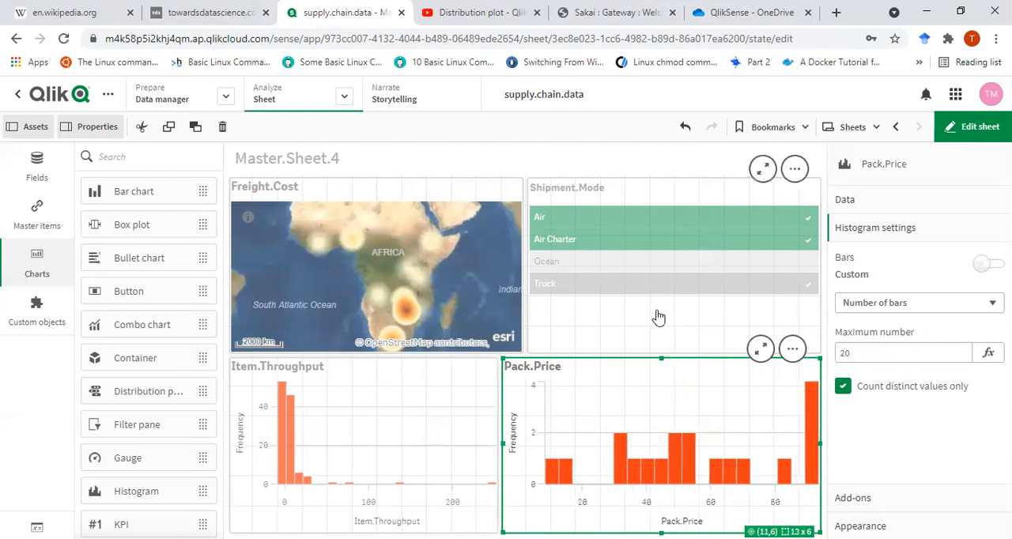
- Leave edit mode and change the Shipment.Mode filter until Air, Air Charter, Ocean and Truck are all selected
{"action": "left_click", "coordinate": [973, 126]}
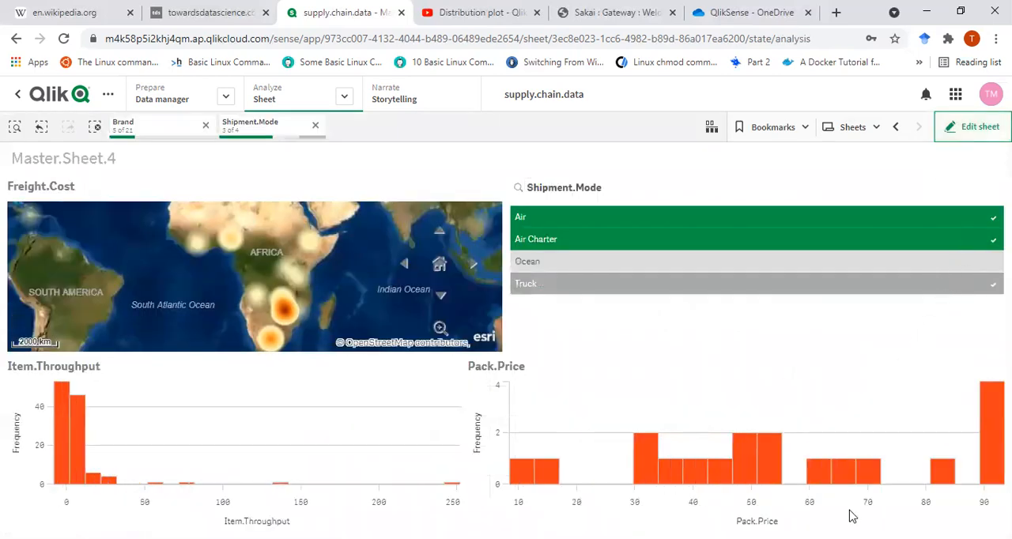
{"action": "left_click", "coordinate": [538, 239]}
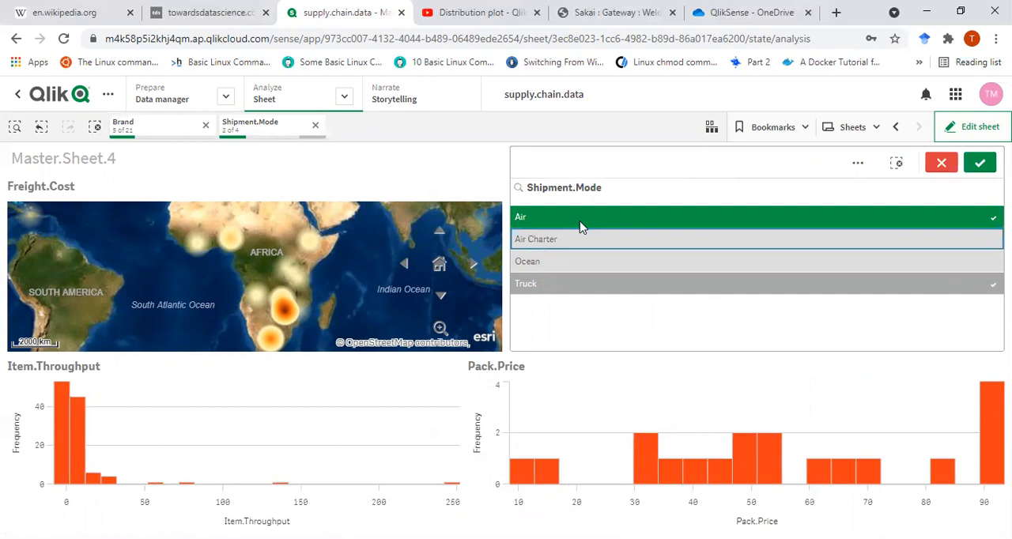
{"action": "left_click", "coordinate": [581, 227]}
{"action": "left_click", "coordinate": [585, 286]}
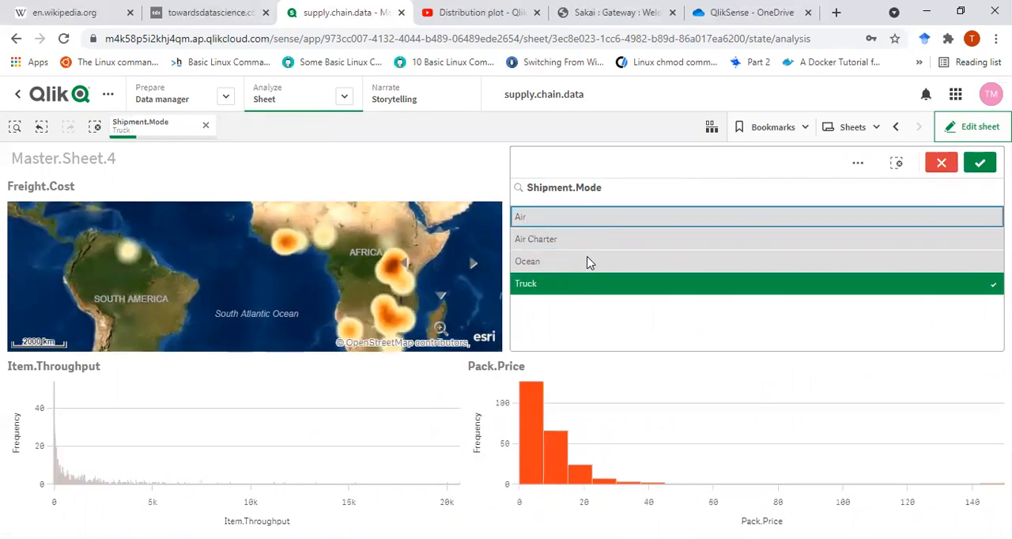
{"action": "left_click", "coordinate": [575, 265]}
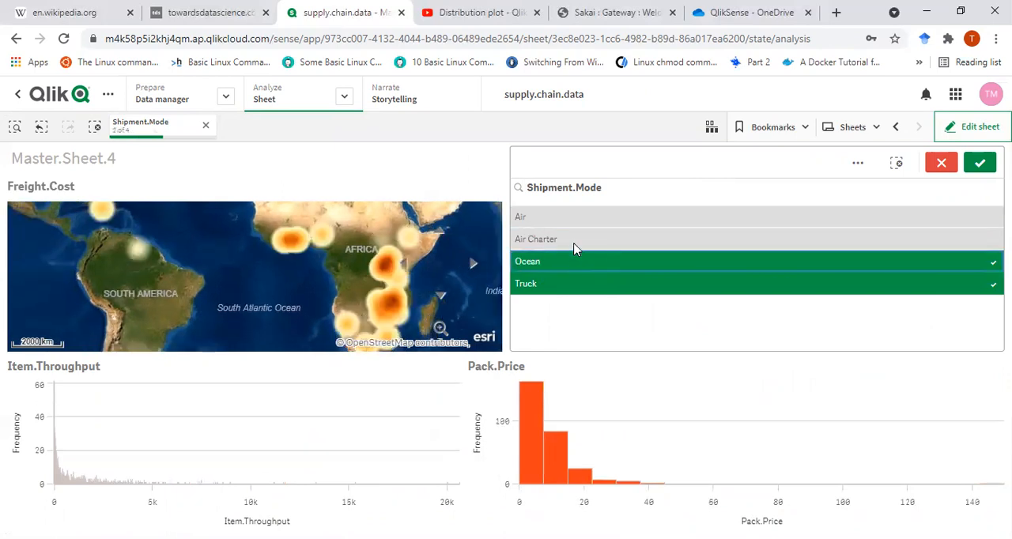
{"action": "left_click", "coordinate": [575, 245]}
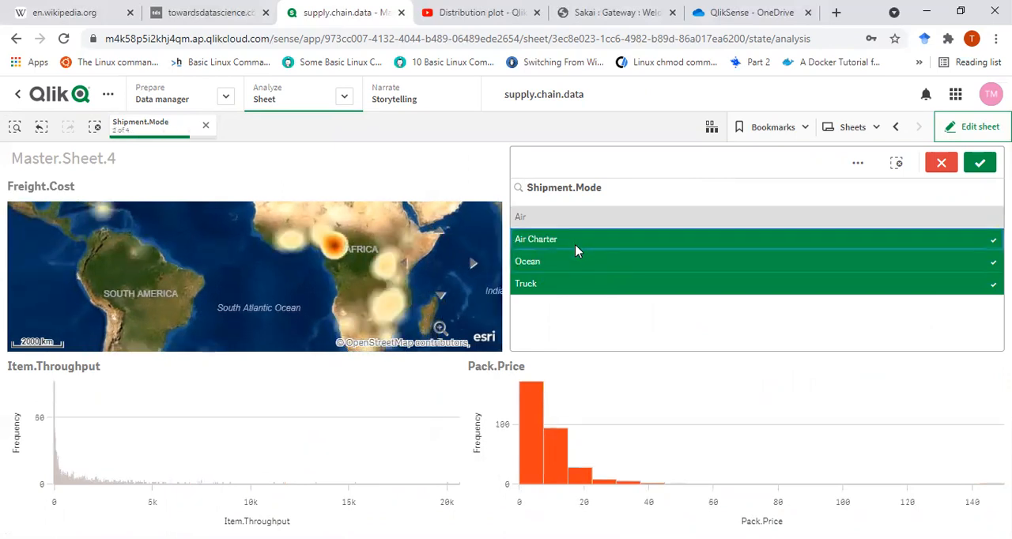
{"action": "left_click", "coordinate": [581, 222]}
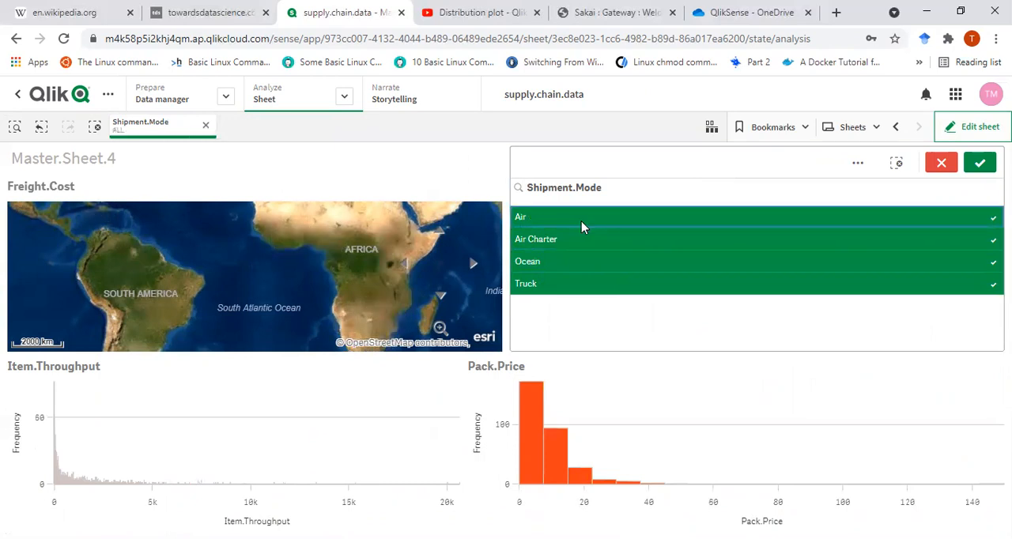
{"action": "left_click", "coordinate": [92, 468]}
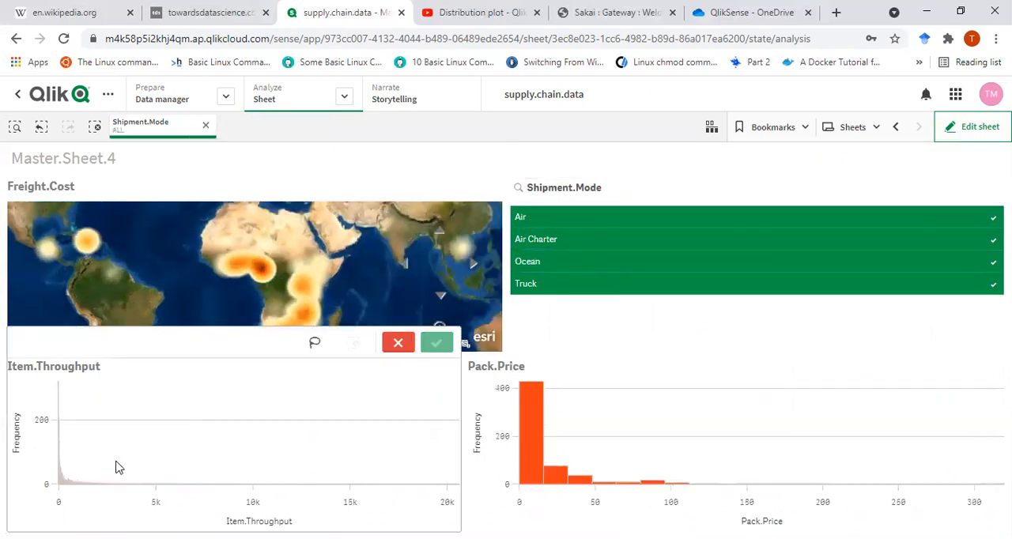
{"action": "left_click", "coordinate": [398, 344]}
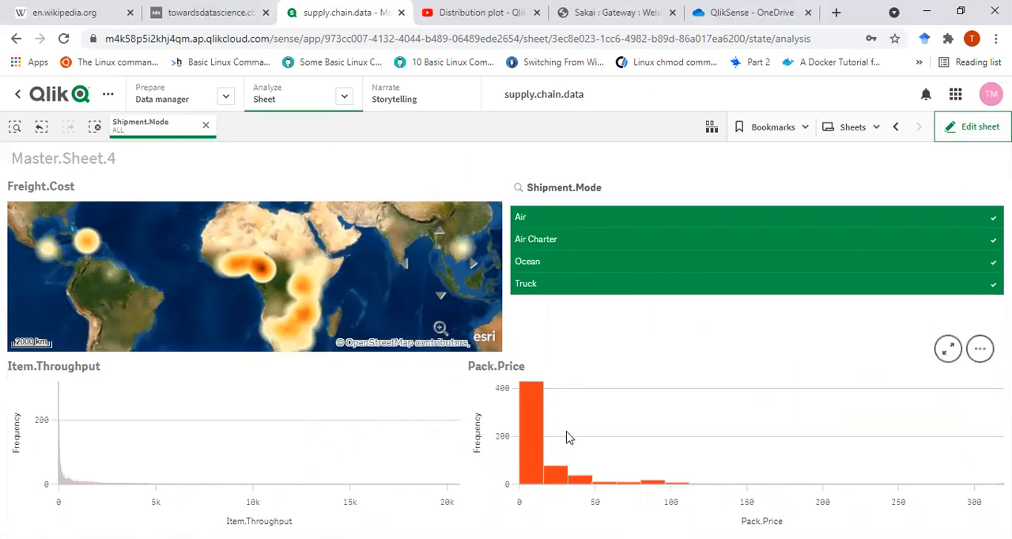
- Try the Shipment.Mode filter with only Truck selected, and cancel that selection
{"action": "left_click", "coordinate": [547, 261]}
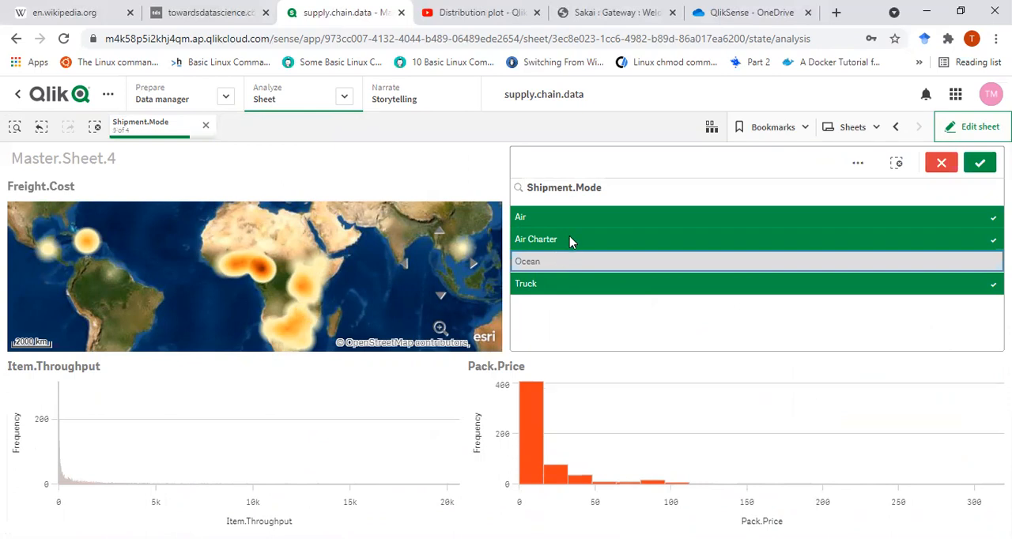
{"action": "left_click", "coordinate": [570, 240]}
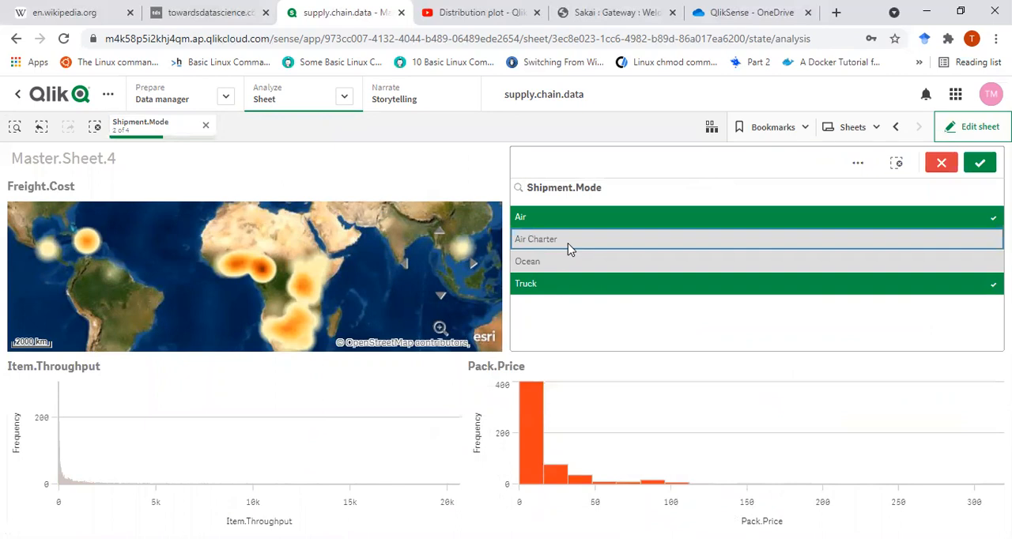
{"action": "left_click", "coordinate": [568, 216]}
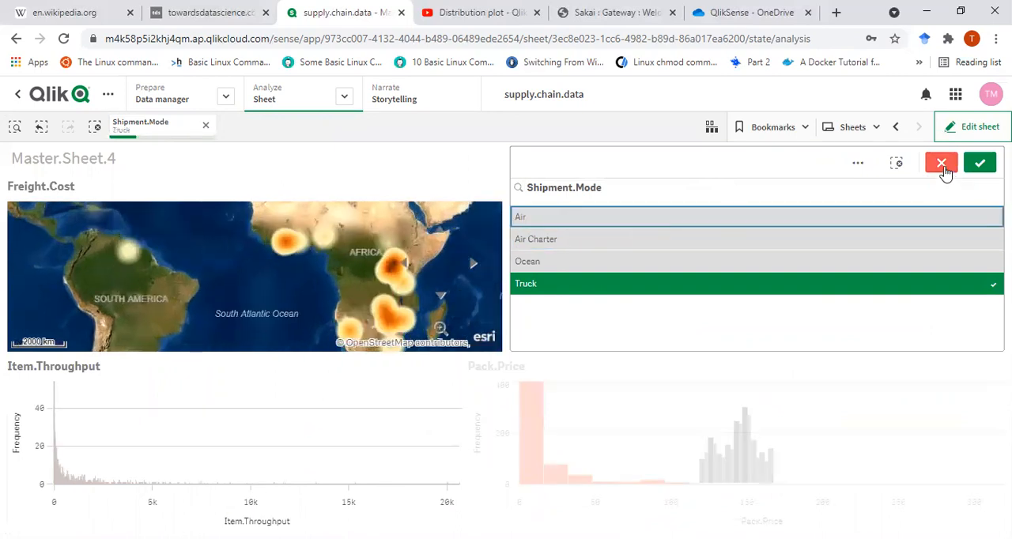
{"action": "left_click", "coordinate": [943, 165]}
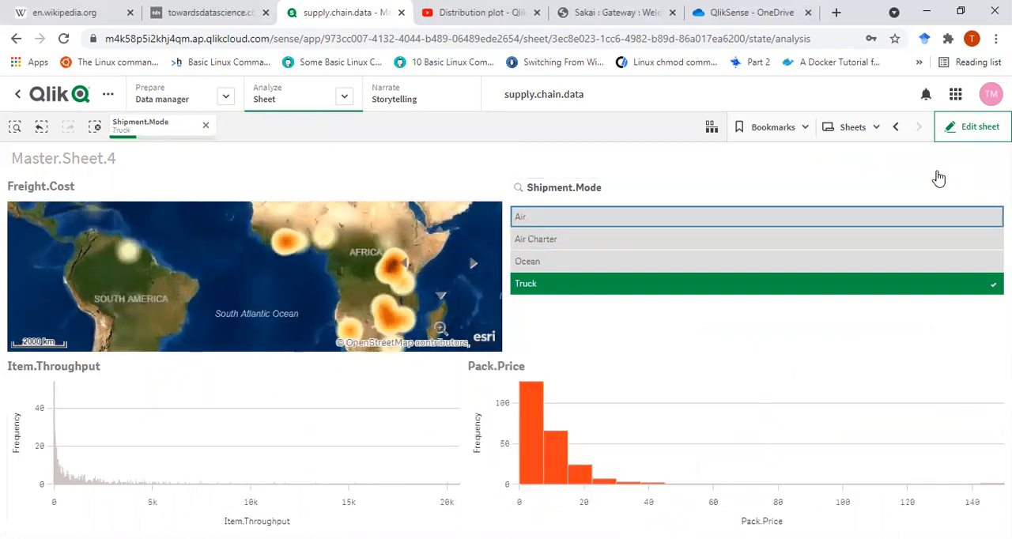
- Return to editing the sheet and replace the Item.Throughput histogram's field with Line.Item.Qty
{"action": "left_click", "coordinate": [339, 444]}
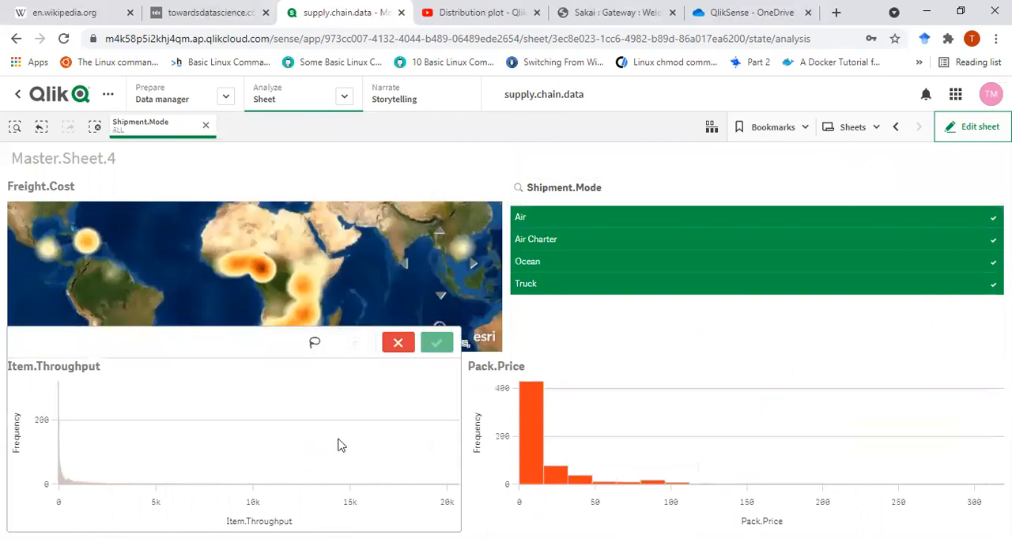
{"action": "left_click", "coordinate": [957, 136]}
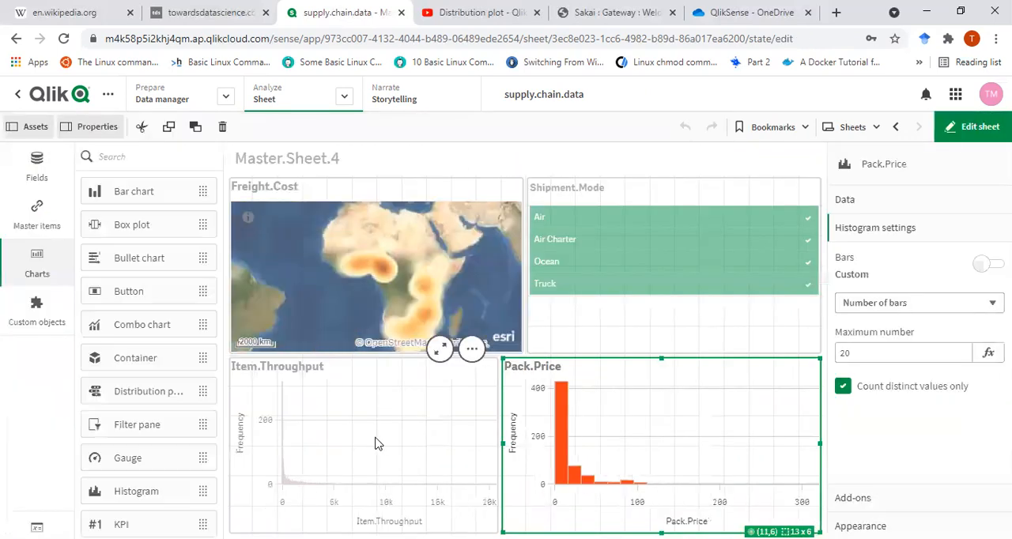
{"action": "left_click", "coordinate": [330, 447]}
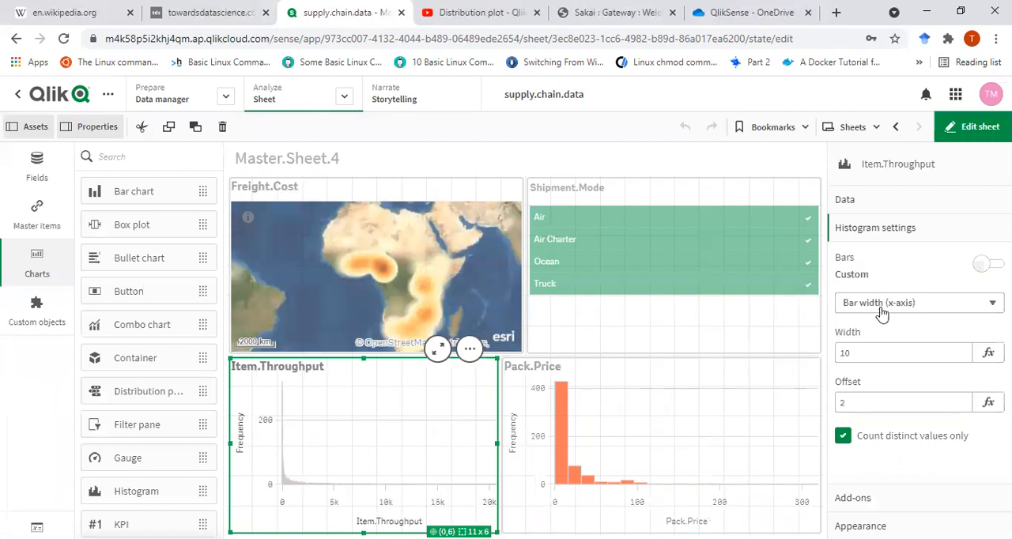
{"action": "left_click", "coordinate": [886, 201]}
{"action": "right_click", "coordinate": [922, 270]}
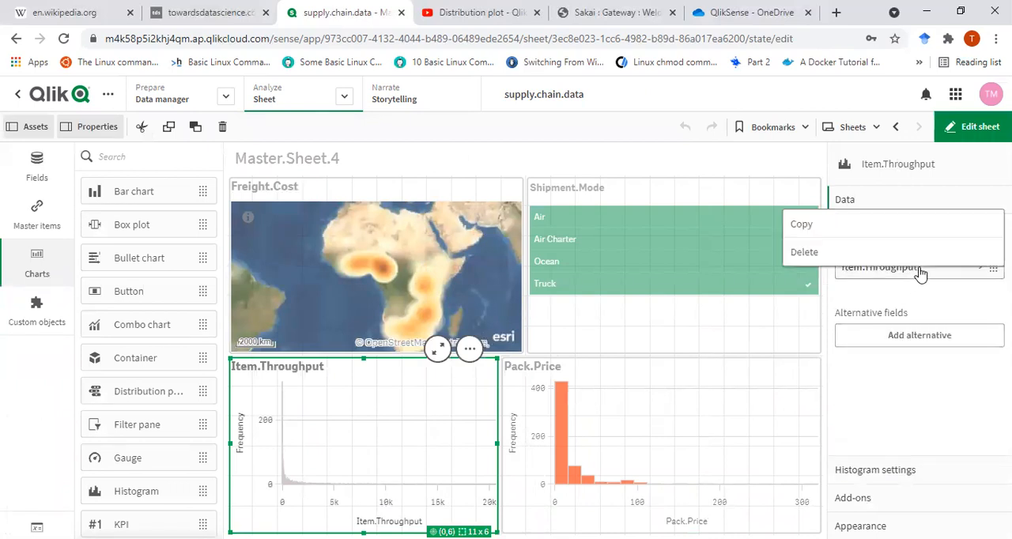
{"action": "left_click", "coordinate": [918, 252]}
{"action": "left_click", "coordinate": [919, 266]}
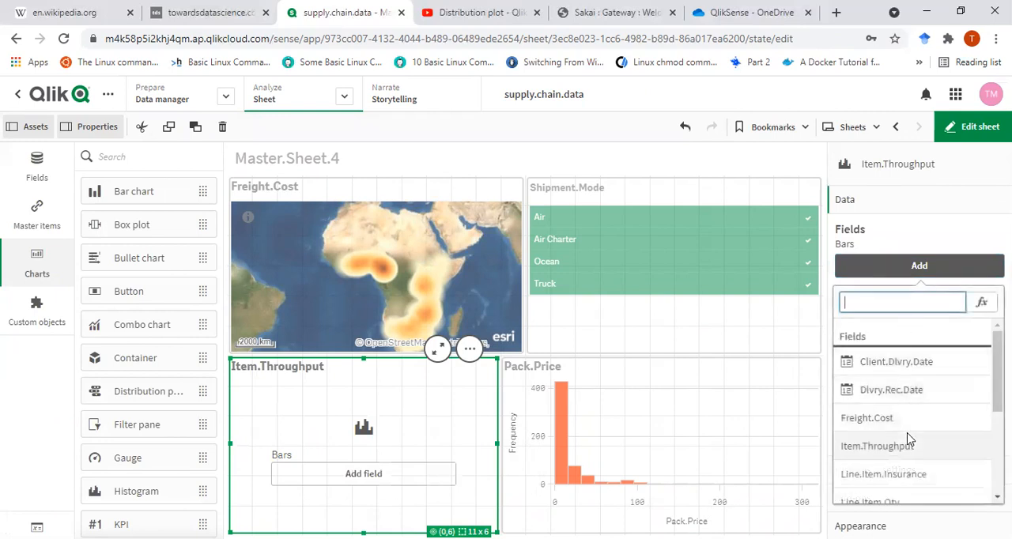
{"action": "scroll", "coordinate": [922, 427], "scroll_direction": "down", "scroll_amount": 2}
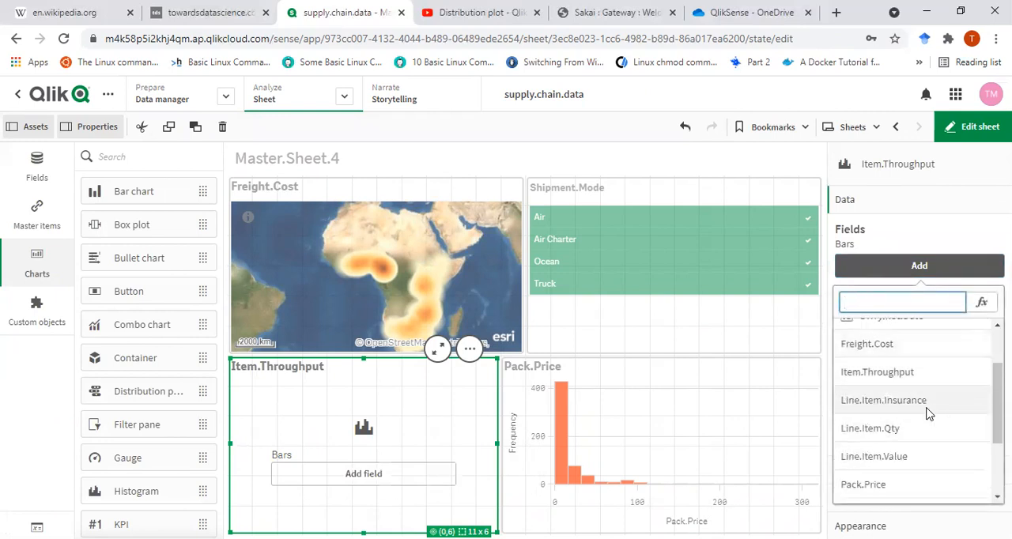
{"action": "left_click", "coordinate": [916, 427]}
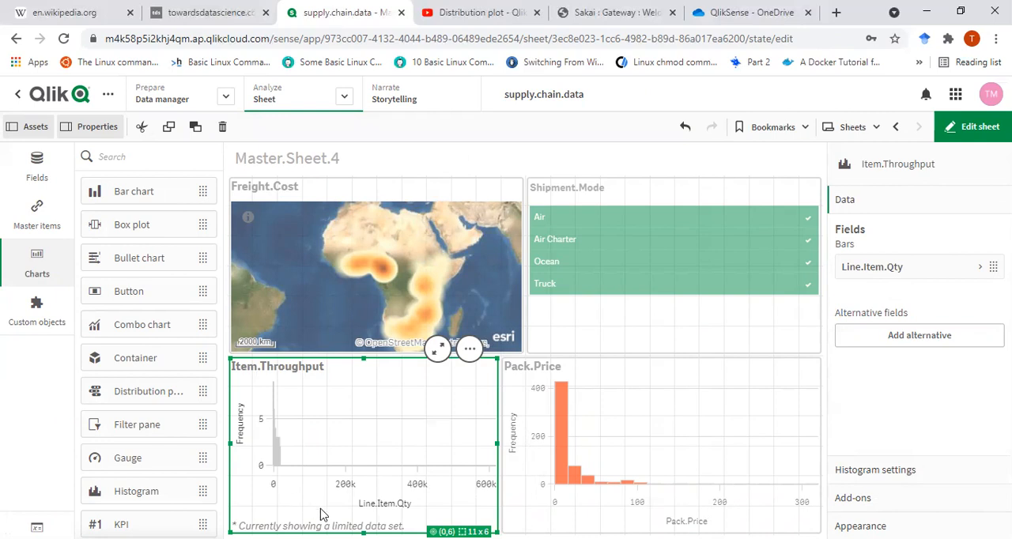
- Define the Line.Item.Qty histogram's bars by Number of bars instead of bar width
{"action": "left_click", "coordinate": [874, 471]}
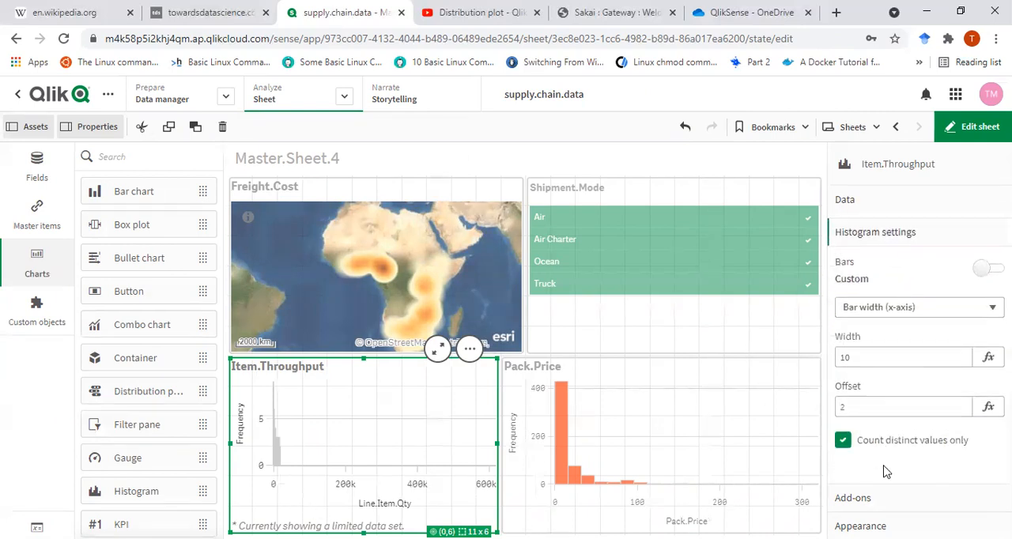
{"action": "left_click", "coordinate": [927, 314]}
{"action": "left_click", "coordinate": [922, 321]}
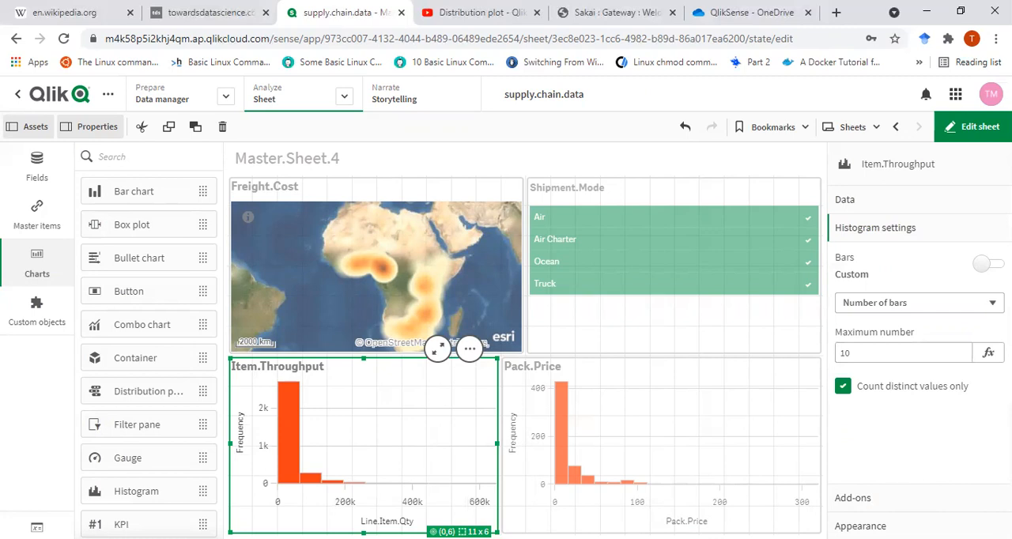
- Leave edit mode and deselect Truck and Ocean in the Shipment.Mode filter, keeping Air and Air Charter
{"action": "left_click", "coordinate": [975, 136]}
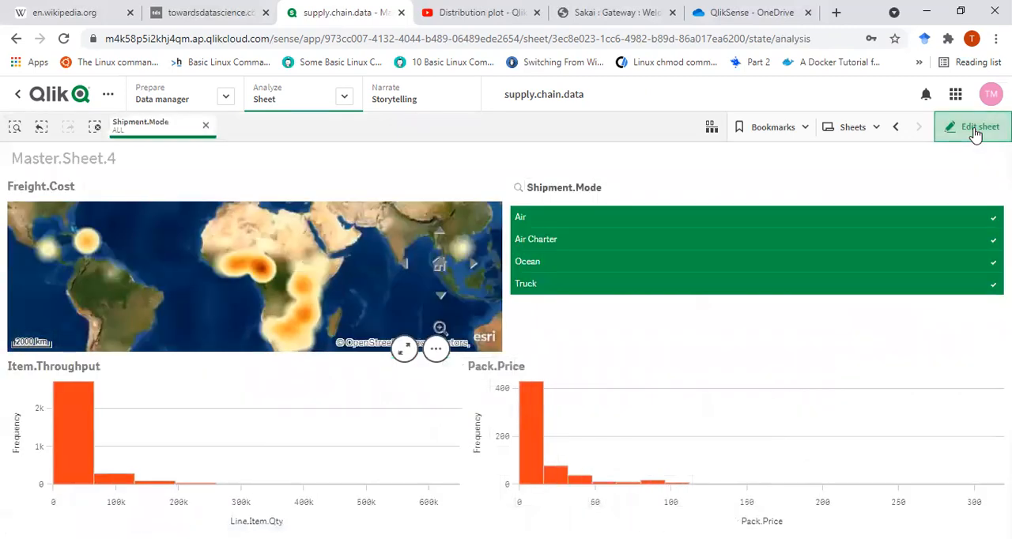
{"action": "left_click", "coordinate": [641, 283]}
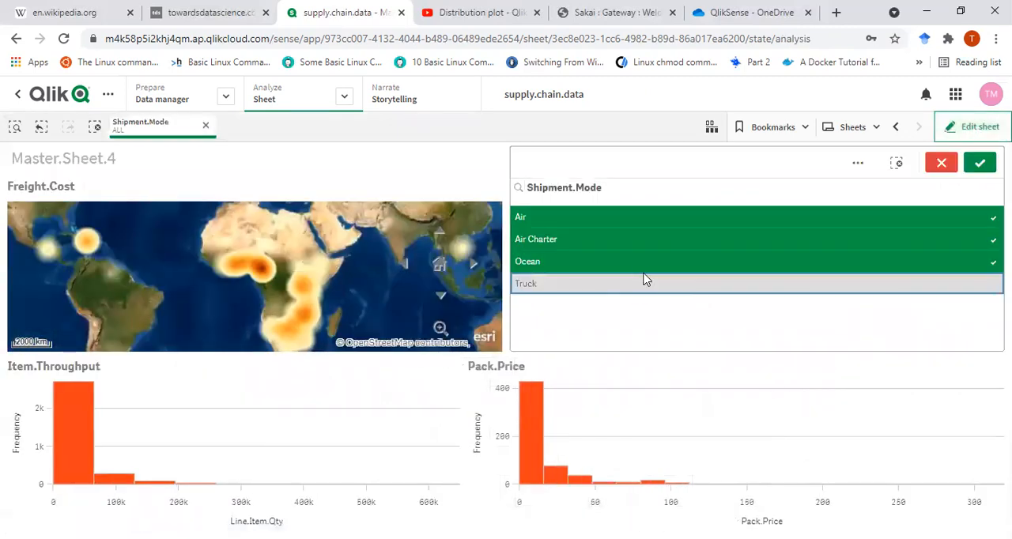
{"action": "left_click", "coordinate": [644, 270]}
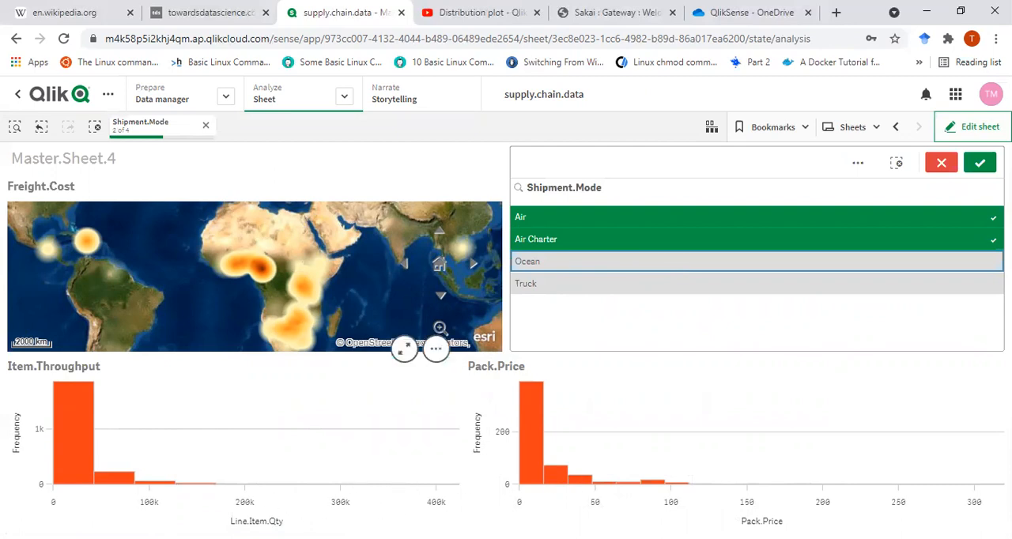
- Back in edit mode, set the Line.Item.Qty histogram's maximum to 5 bars and try it without counting distinct values only
{"action": "left_click", "coordinate": [973, 129]}
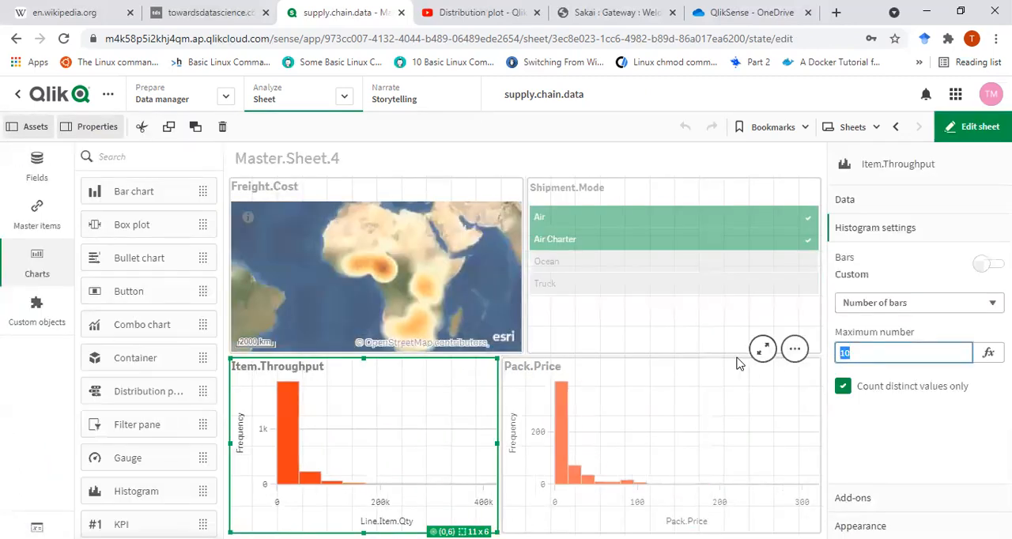
{"action": "key", "text": "Return"}
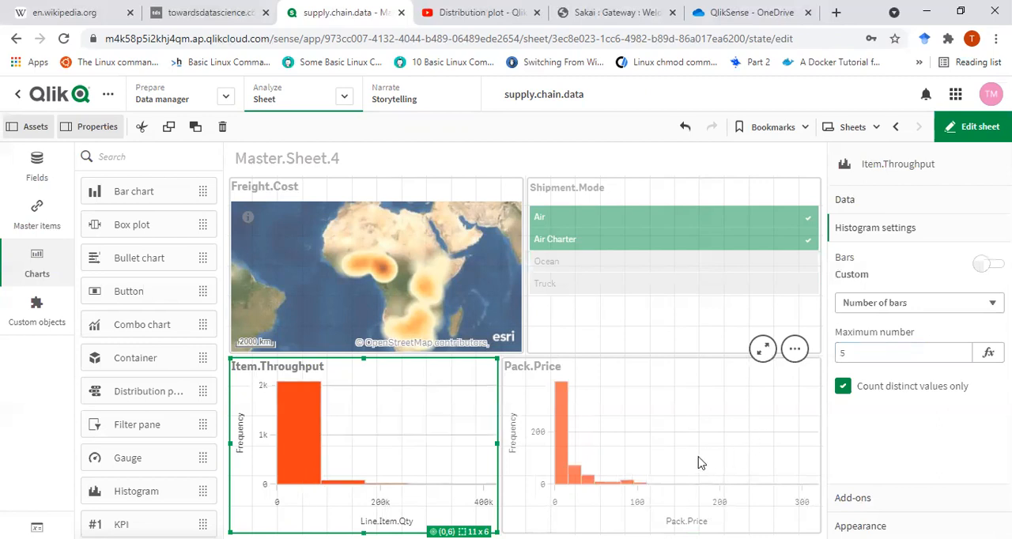
{"action": "left_click", "coordinate": [844, 388]}
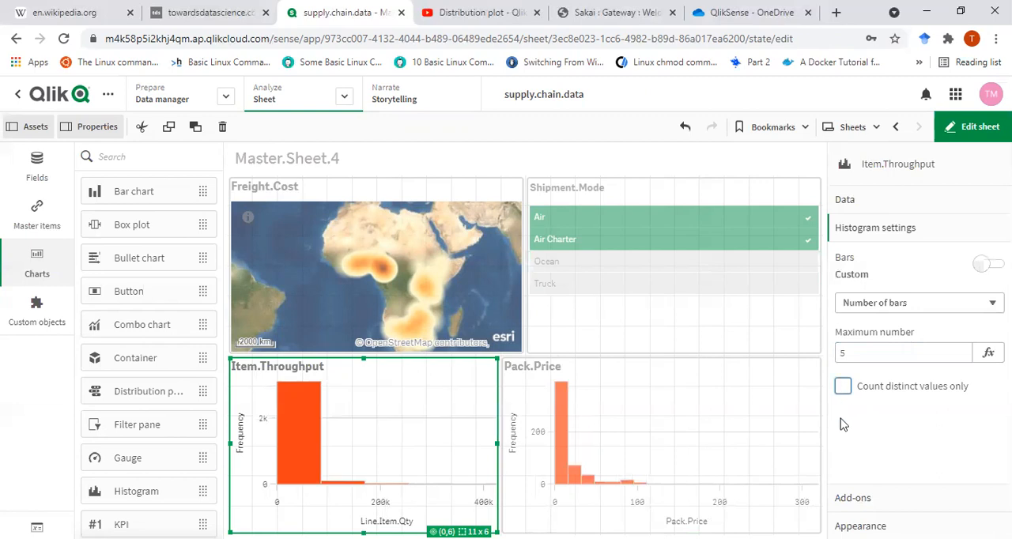
{"action": "left_click", "coordinate": [844, 389]}
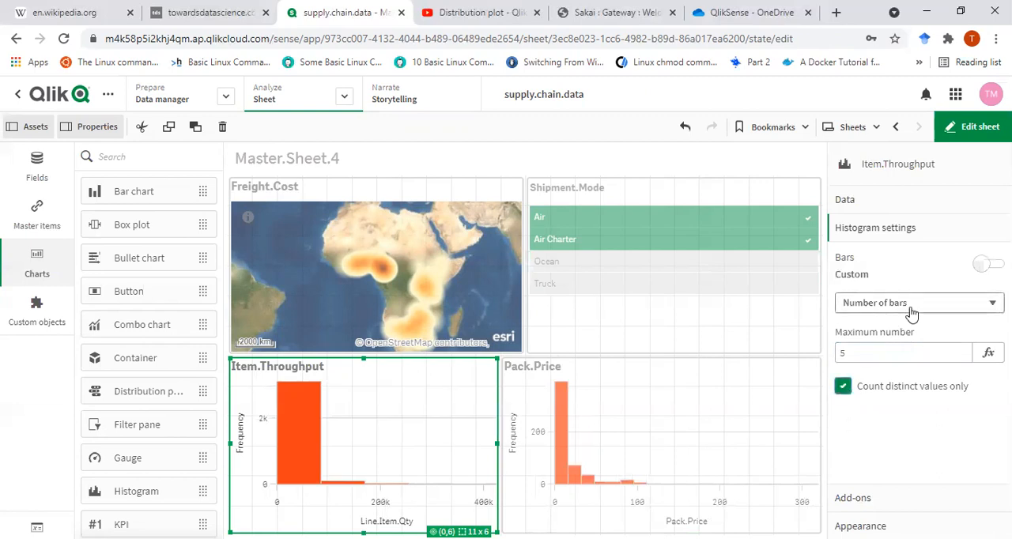
- Set the Pack.Price histogram's maximum number of bars to 5
{"action": "left_click", "coordinate": [686, 467]}
{"action": "double_click", "coordinate": [844, 353]}
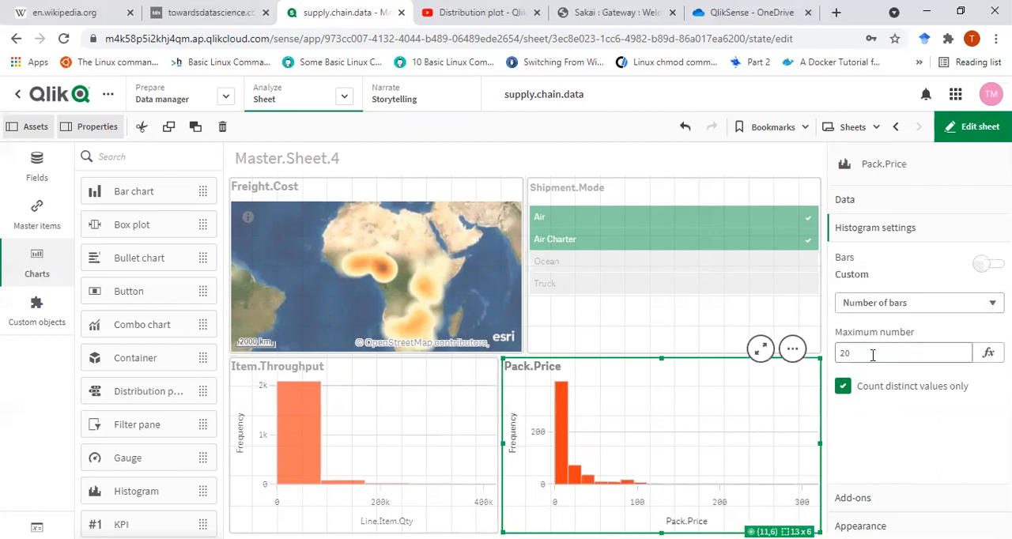
{"action": "key", "text": "Return"}
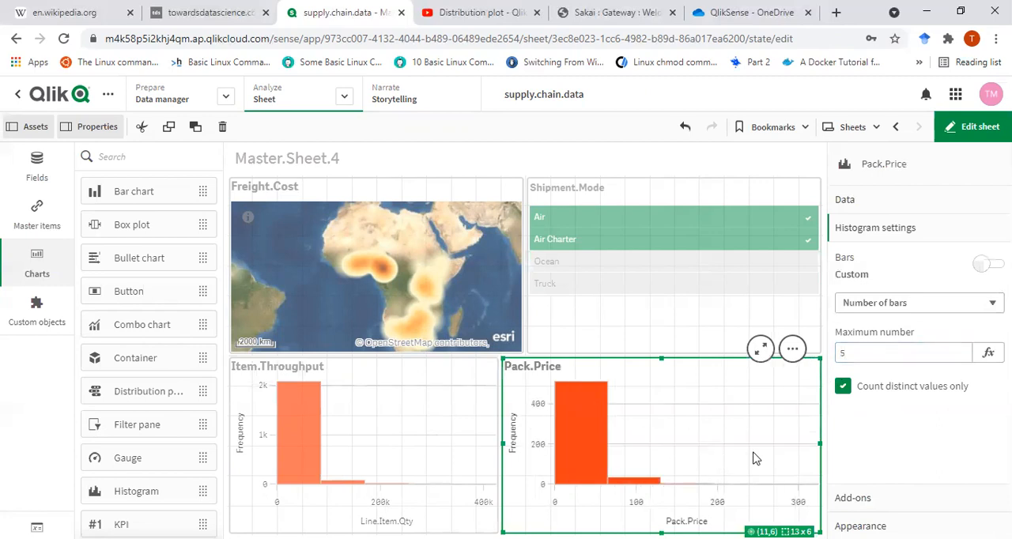
- Leave edit mode, inspect the histogram bars and add Ocean to the Shipment.Mode selection
{"action": "left_click", "coordinate": [876, 308]}
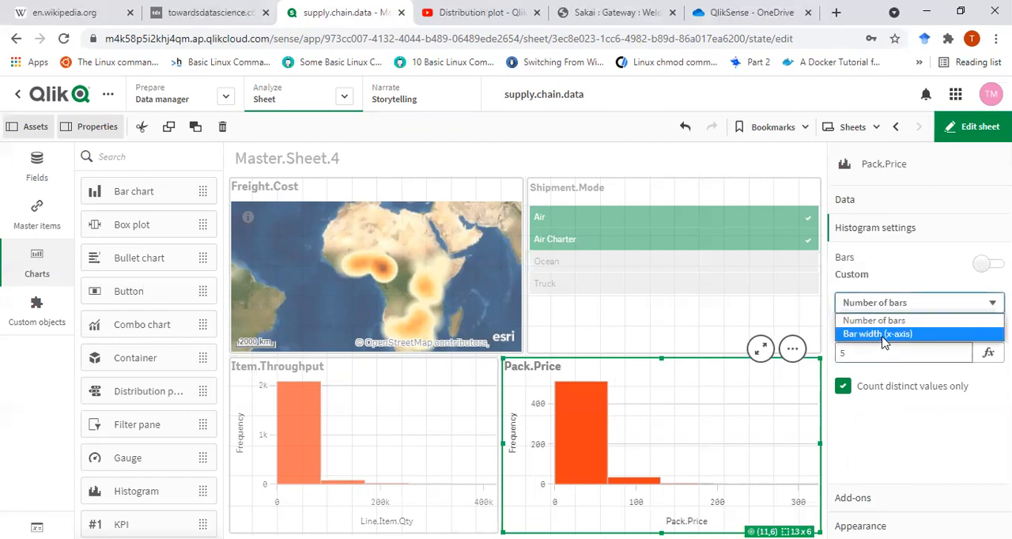
{"action": "left_click", "coordinate": [979, 129]}
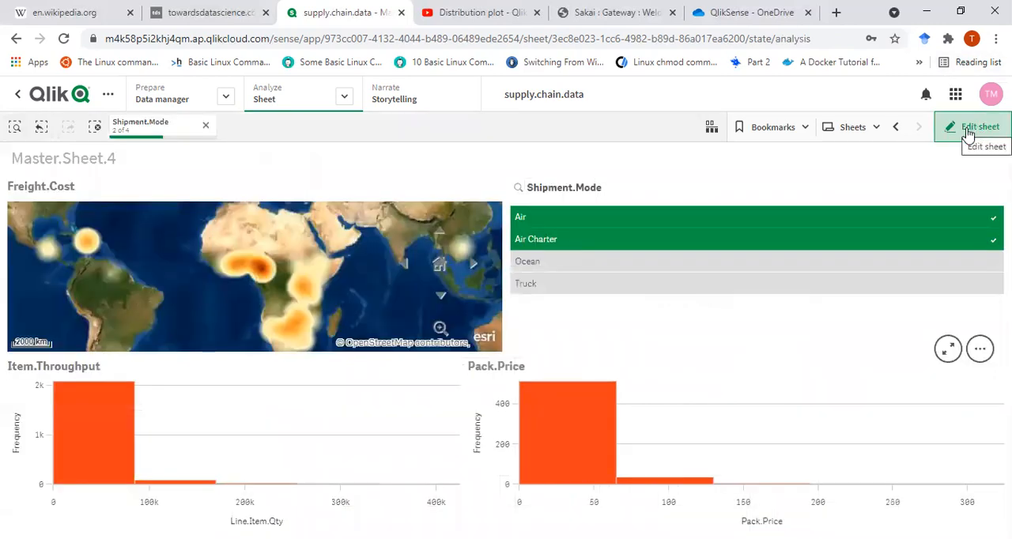
{"action": "mouse_move", "coordinate": [598, 462]}
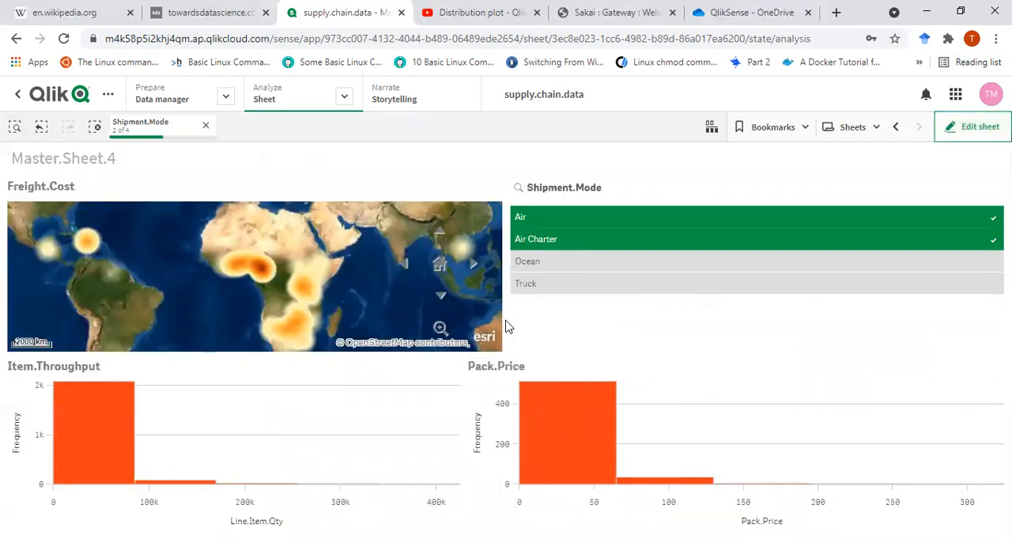
{"action": "mouse_move", "coordinate": [84, 468]}
{"action": "mouse_move", "coordinate": [112, 452]}
{"action": "left_click", "coordinate": [538, 268]}
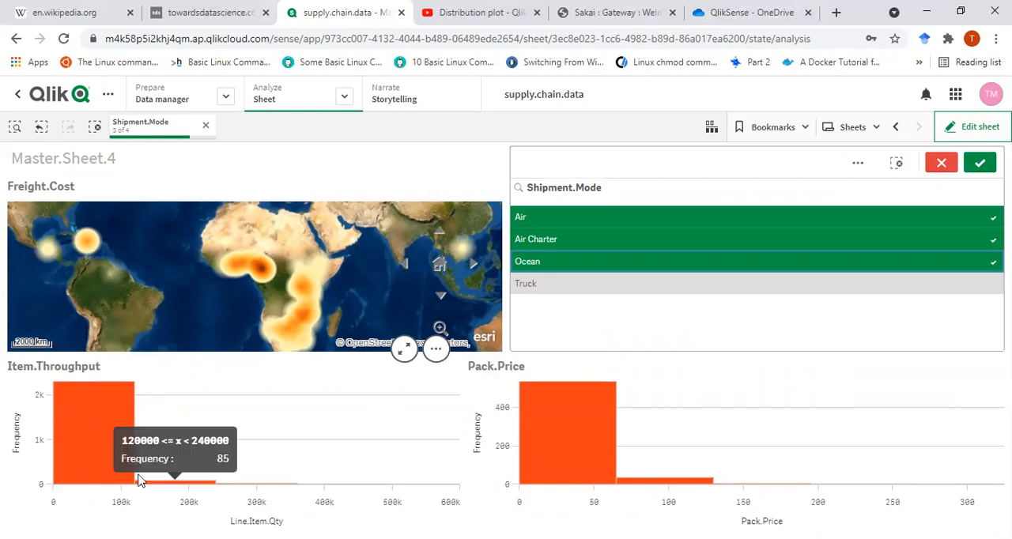
- Back in edit mode, set the Item.Throughput histogram's maximum number of bars to 25
{"action": "left_click", "coordinate": [975, 129]}
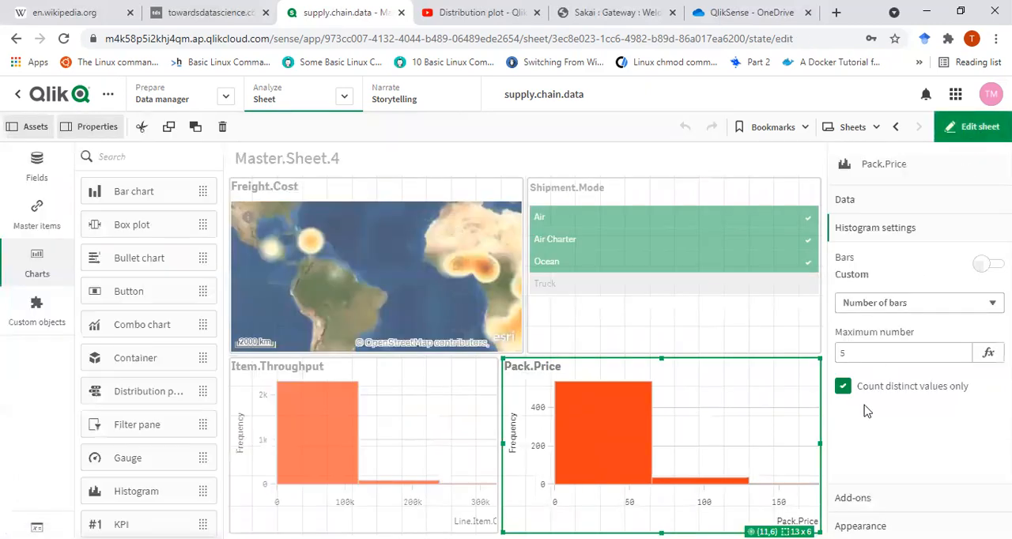
{"action": "left_click", "coordinate": [377, 449]}
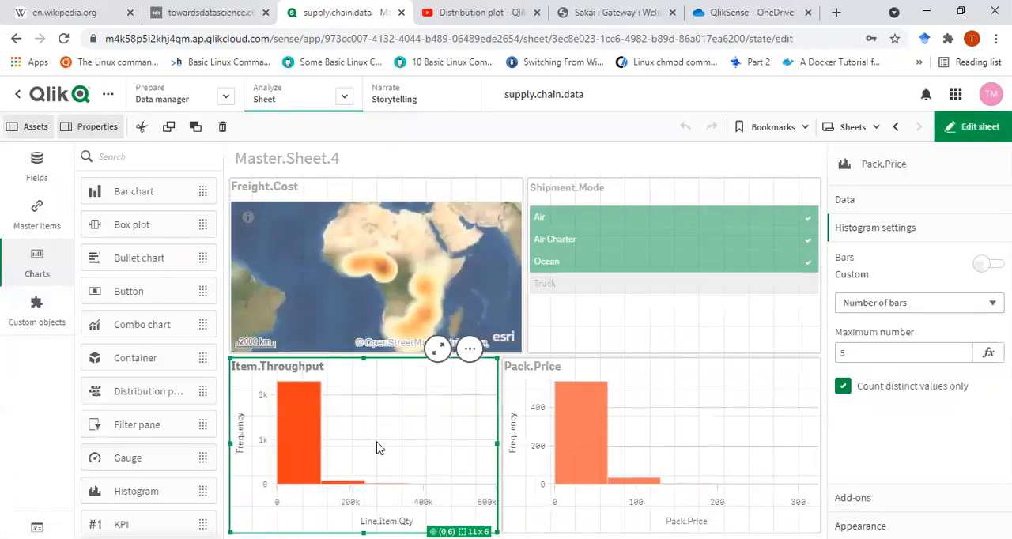
{"action": "left_click", "coordinate": [899, 356]}
{"action": "type", "text": "25"}
{"action": "key", "text": "Return"}
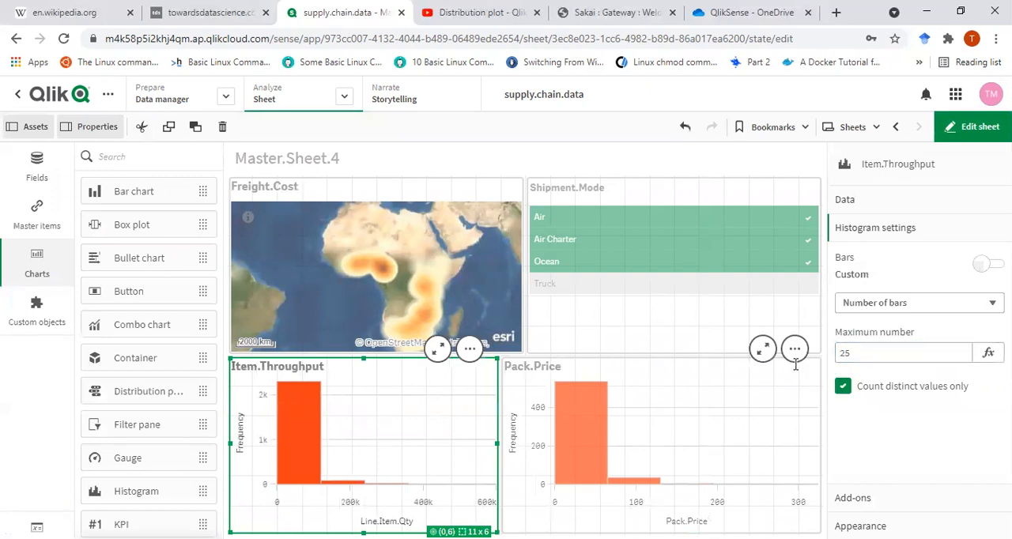
- Set the Pack.Price histogram's maximum number of bars to 25 and leave edit mode
{"action": "left_click", "coordinate": [688, 431]}
{"action": "left_click", "coordinate": [849, 356]}
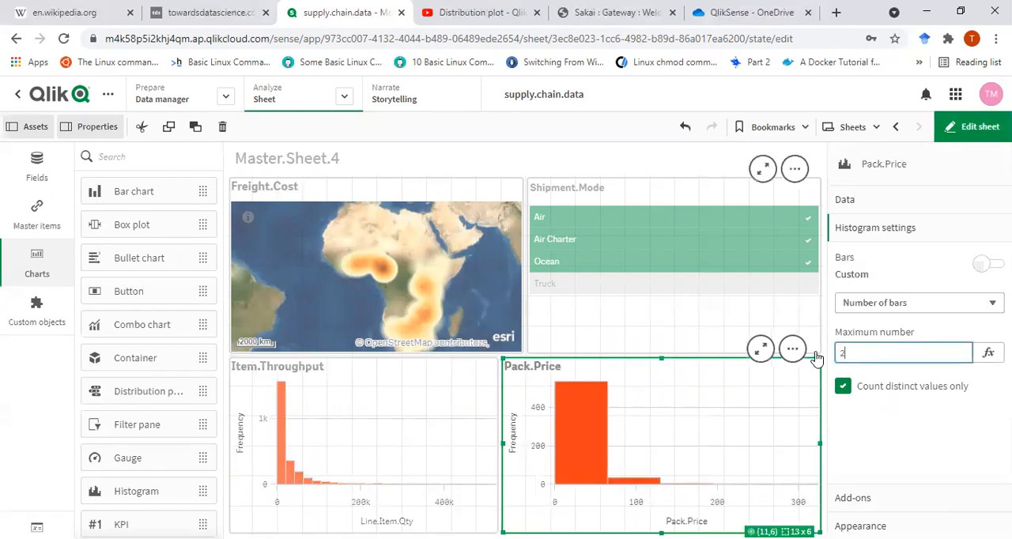
{"action": "type", "text": "25"}
{"action": "key", "text": "Return"}
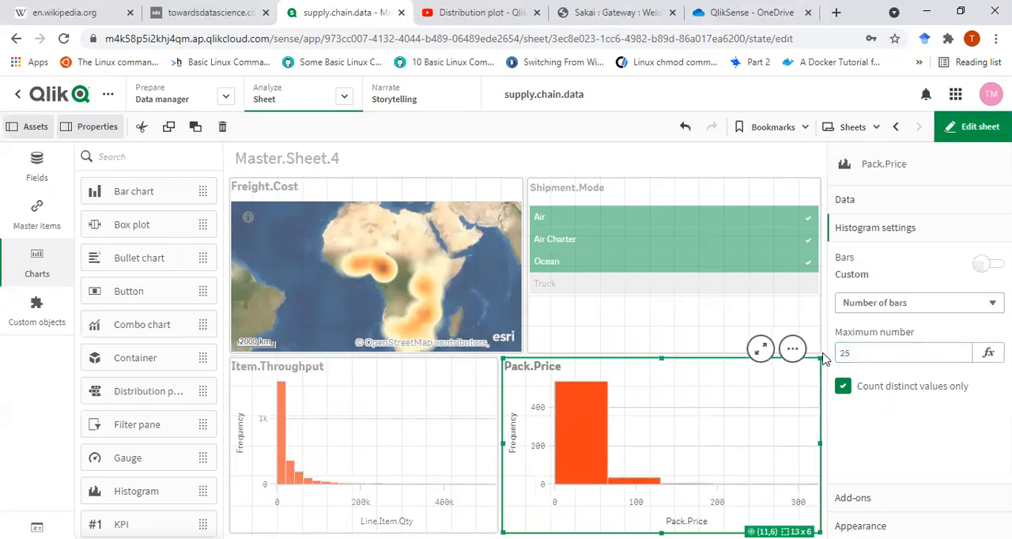
{"action": "left_click", "coordinate": [952, 129]}
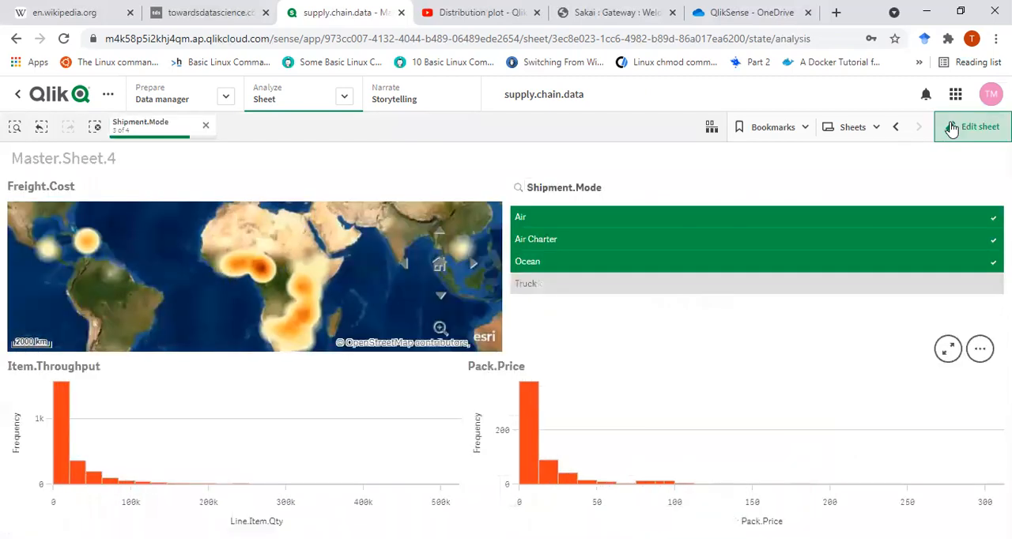
- Deselect Air Charter in the Shipment.Mode filter, keeping Air and Ocean, and confirm the selection
{"action": "left_click", "coordinate": [599, 269]}
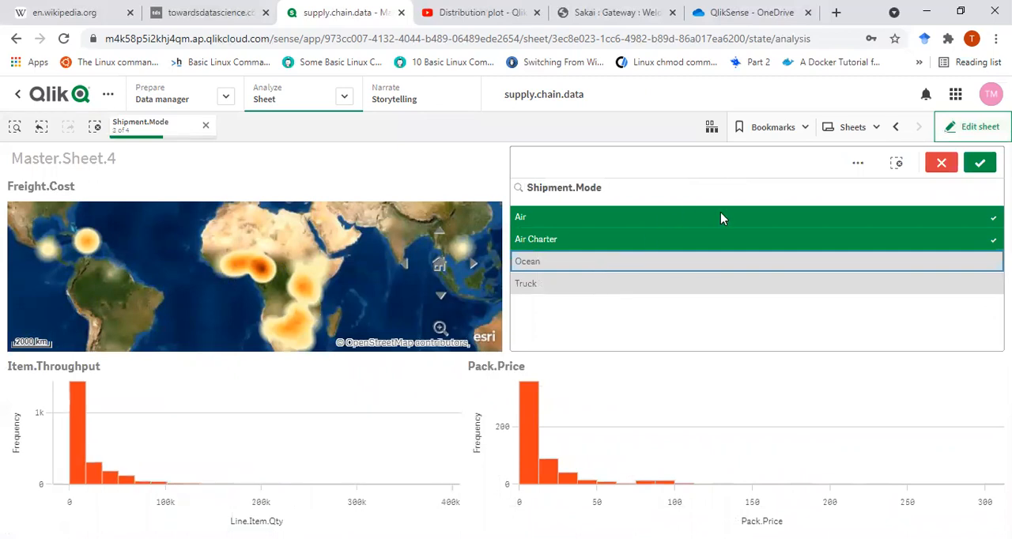
{"action": "left_click", "coordinate": [942, 163]}
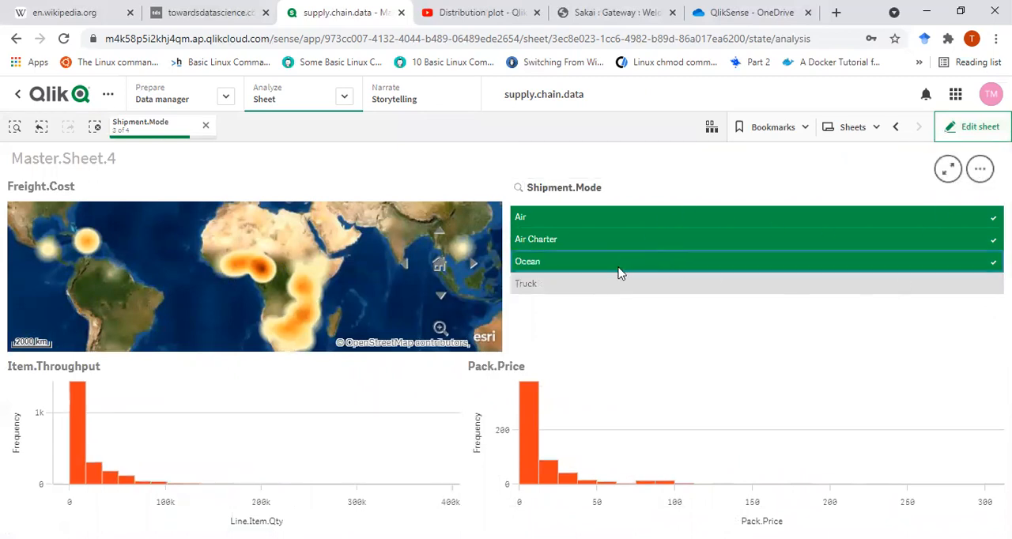
{"action": "left_click", "coordinate": [571, 237]}
{"action": "left_click", "coordinate": [614, 305]}
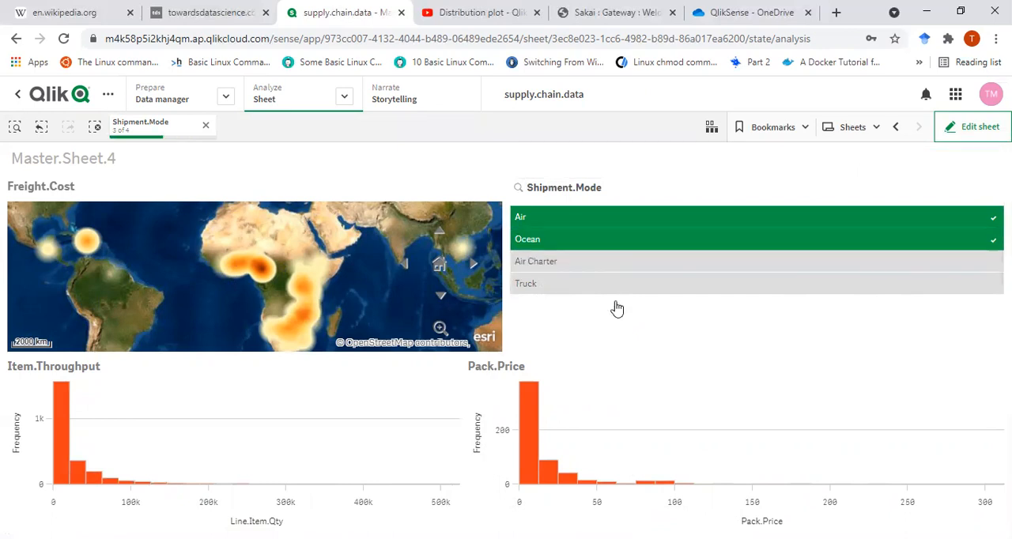
- View the charts for Ocean alone, switch the Shipment.Mode selection to Truck only and confirm it
{"action": "left_click", "coordinate": [619, 220]}
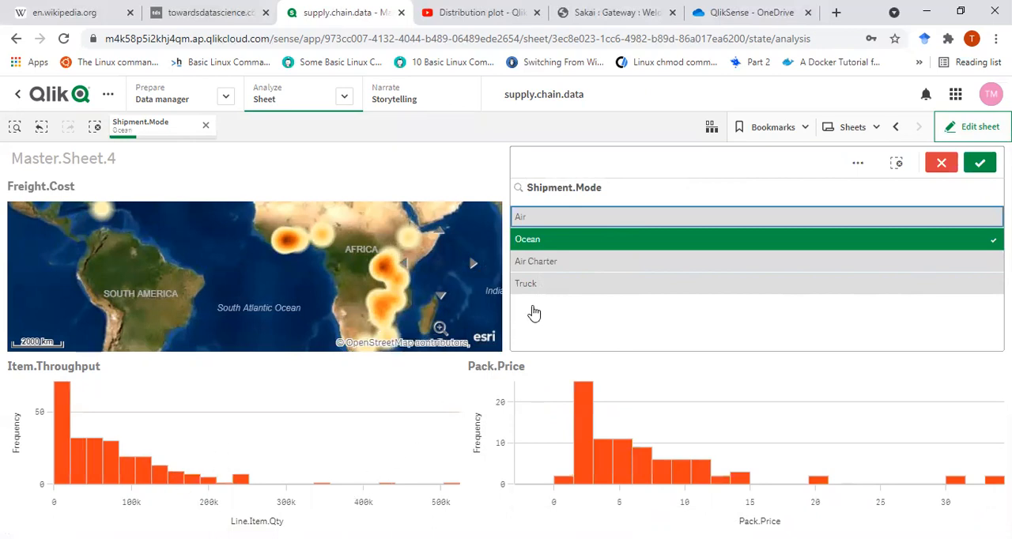
{"action": "left_click", "coordinate": [560, 242]}
{"action": "left_click", "coordinate": [565, 285]}
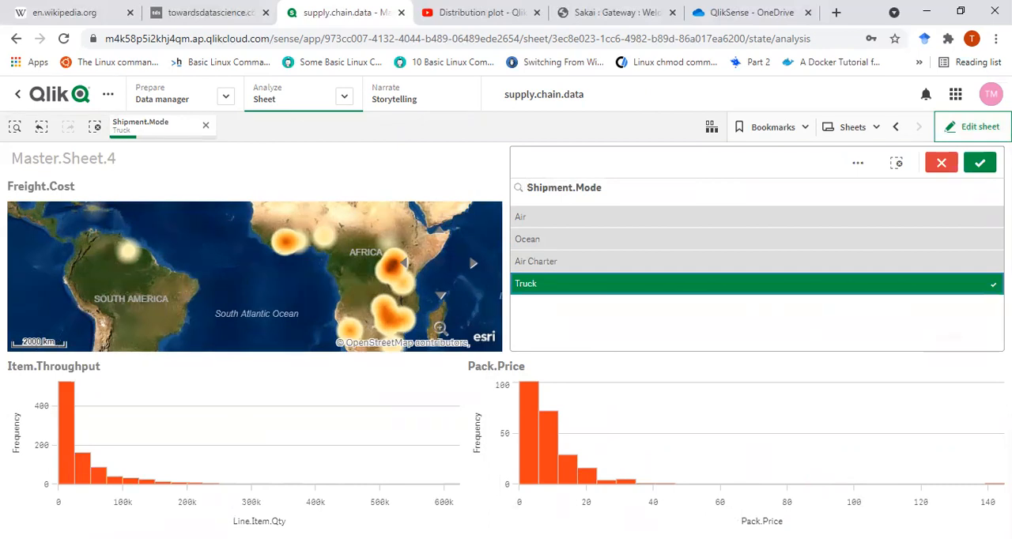
{"action": "left_click", "coordinate": [969, 459]}
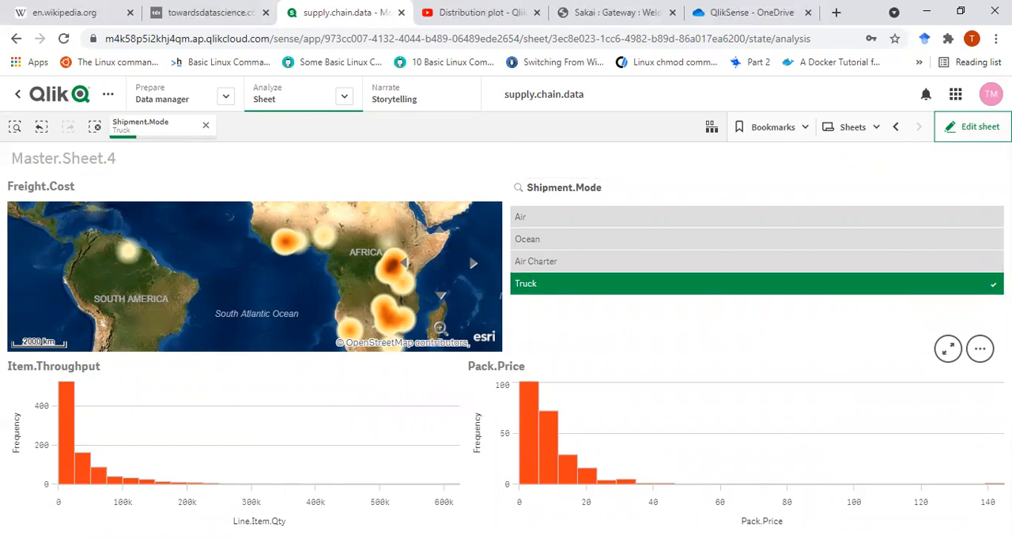
{"action": "left_click", "coordinate": [941, 348]}
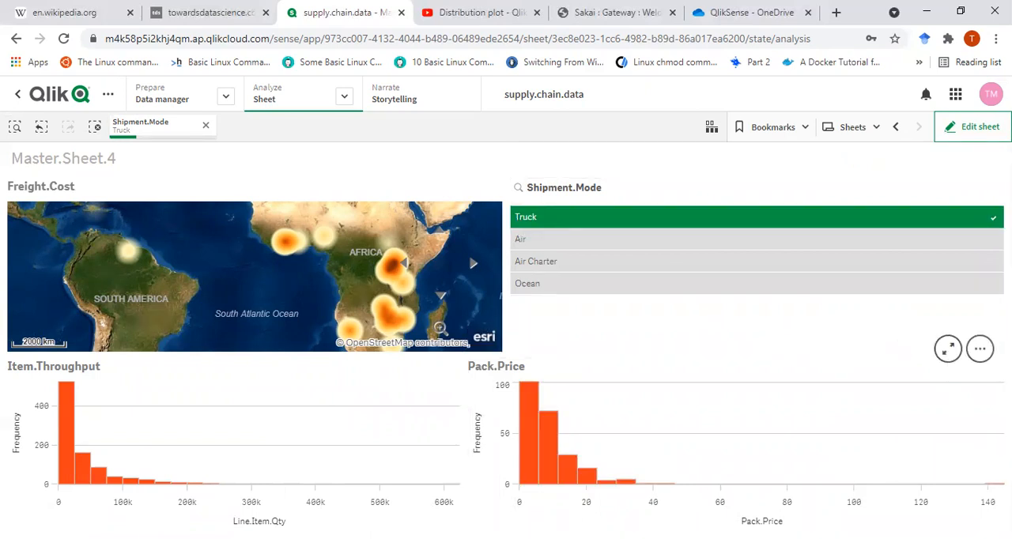
{"action": "left_click", "coordinate": [958, 405]}
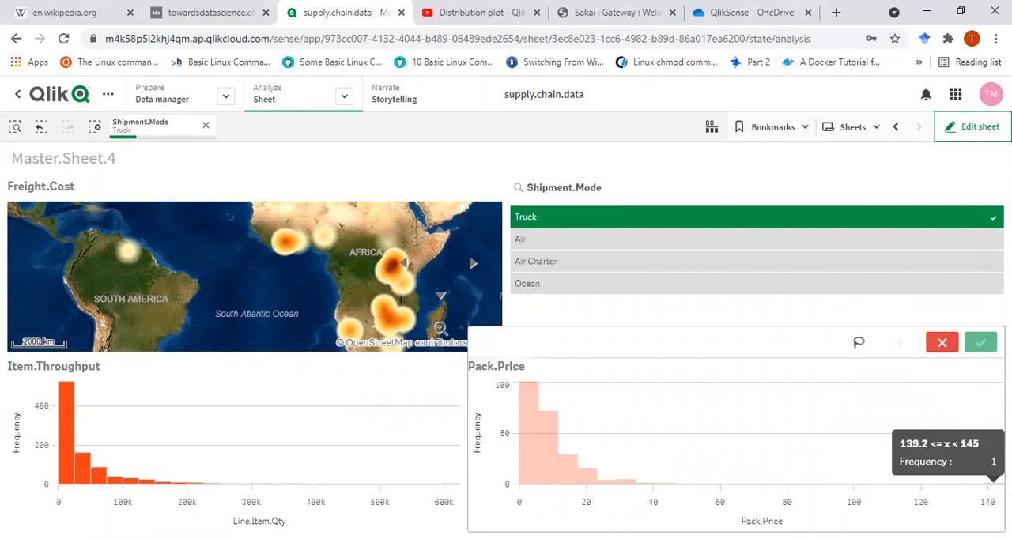
{"action": "right_click", "coordinate": [994, 481]}
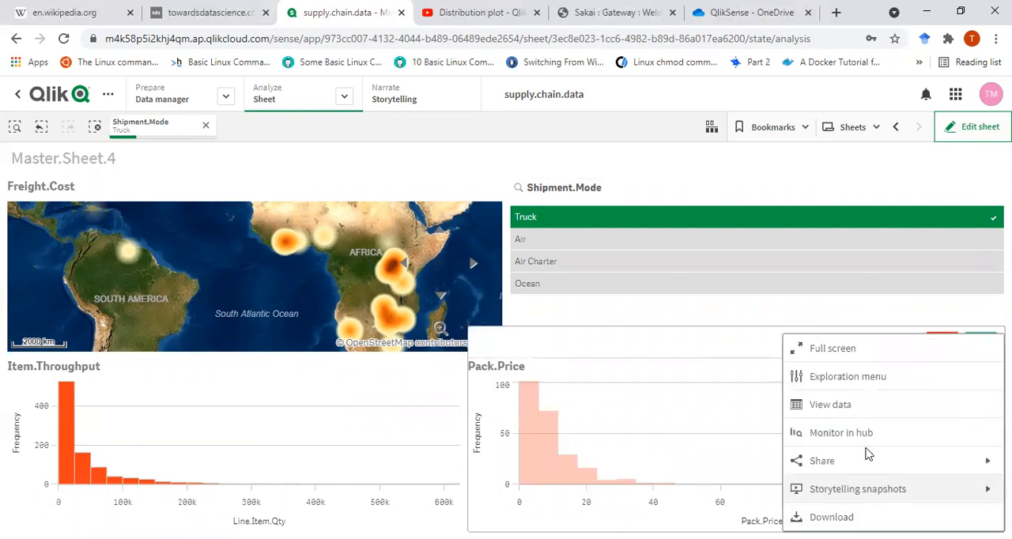
{"action": "left_click", "coordinate": [742, 398]}
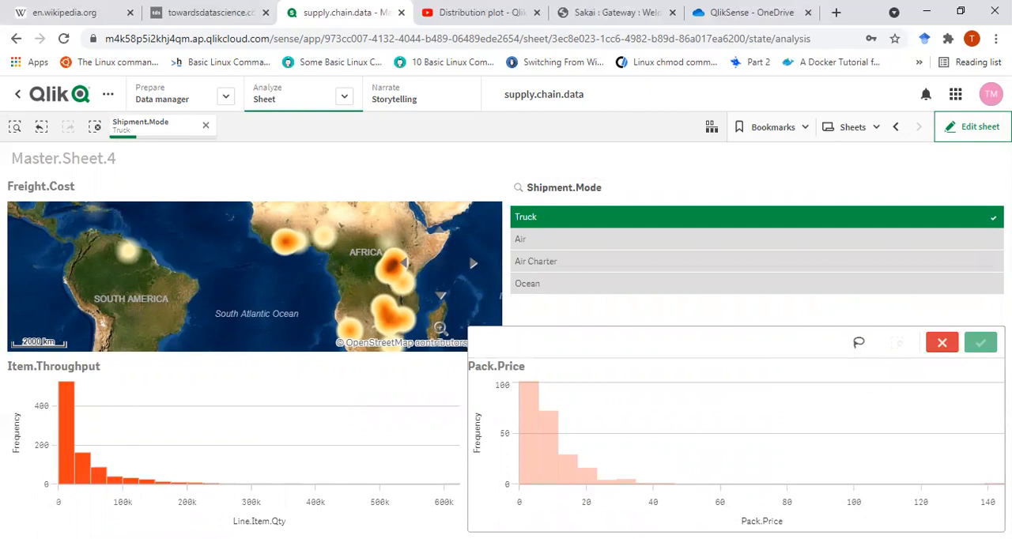
{"action": "left_click", "coordinate": [994, 483]}
{"action": "left_click", "coordinate": [945, 344]}
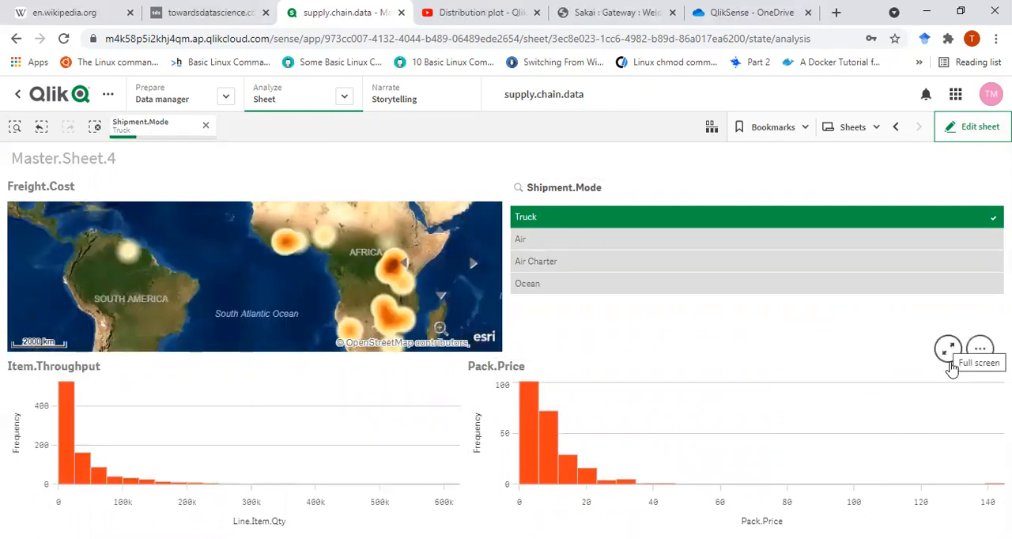
- Try filtering the sheet by the outlying Pack.Price bar near 140 and clear that selection
{"action": "left_click", "coordinate": [994, 483]}
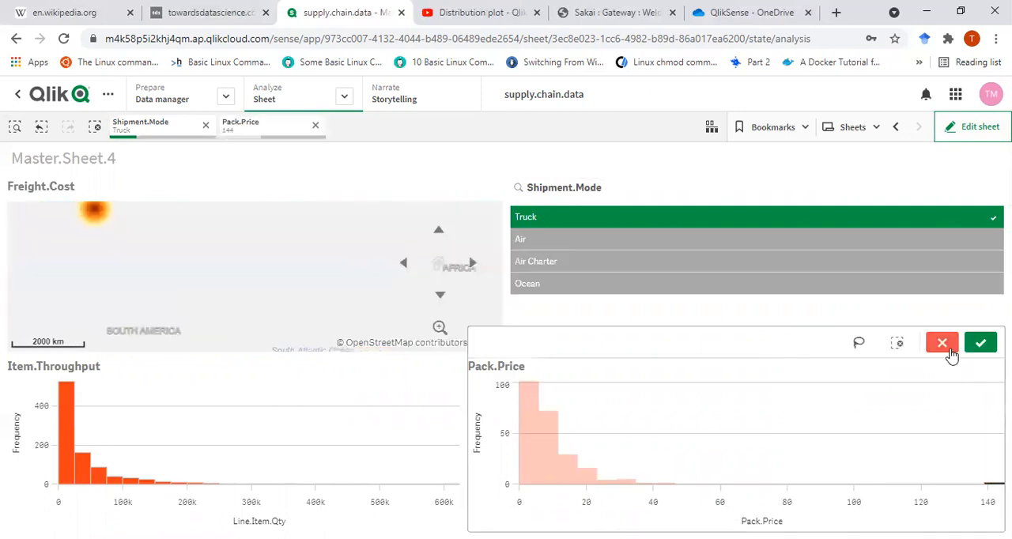
{"action": "left_click", "coordinate": [949, 348]}
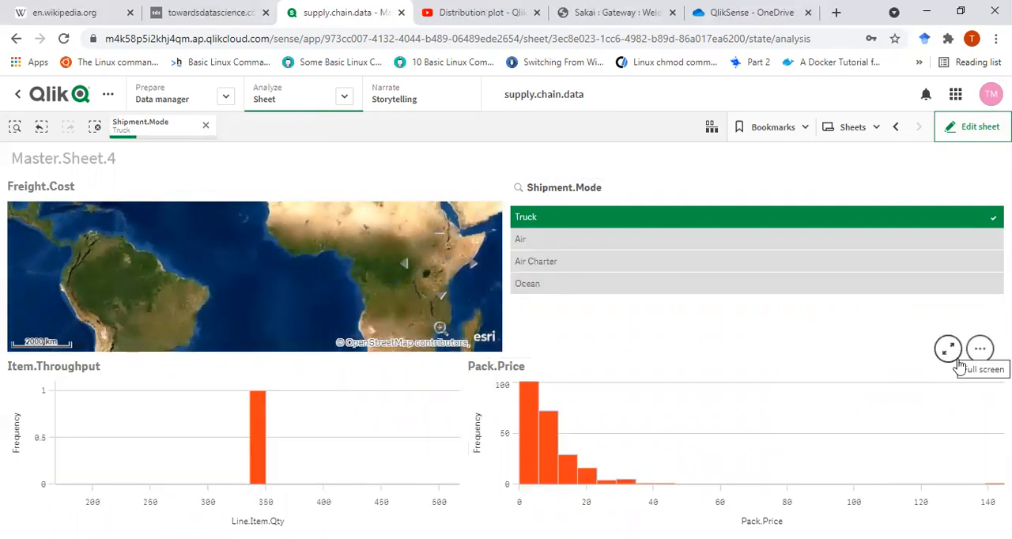
{"action": "left_click", "coordinate": [995, 481]}
{"action": "right_click", "coordinate": [961, 478]}
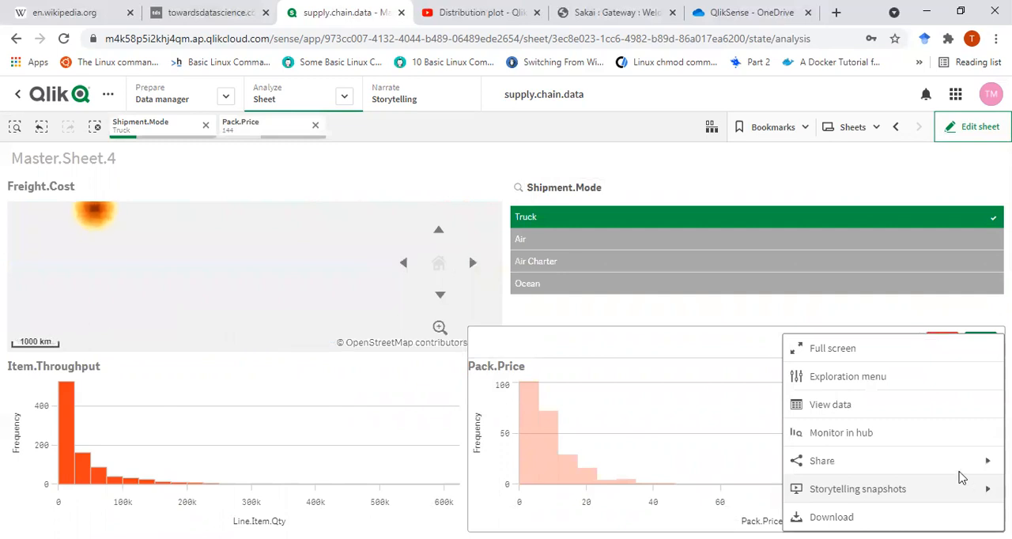
{"action": "left_click", "coordinate": [741, 402]}
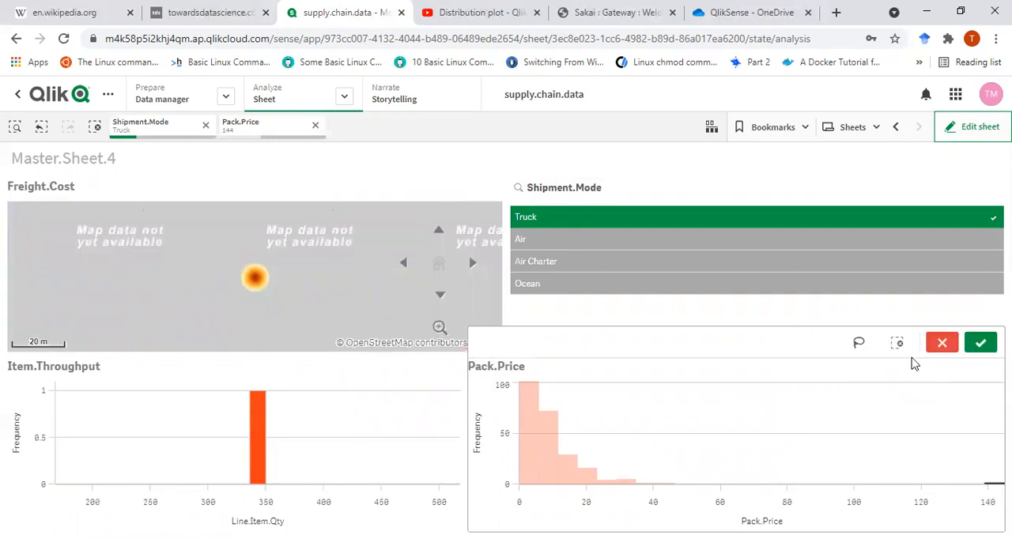
{"action": "left_click", "coordinate": [985, 481]}
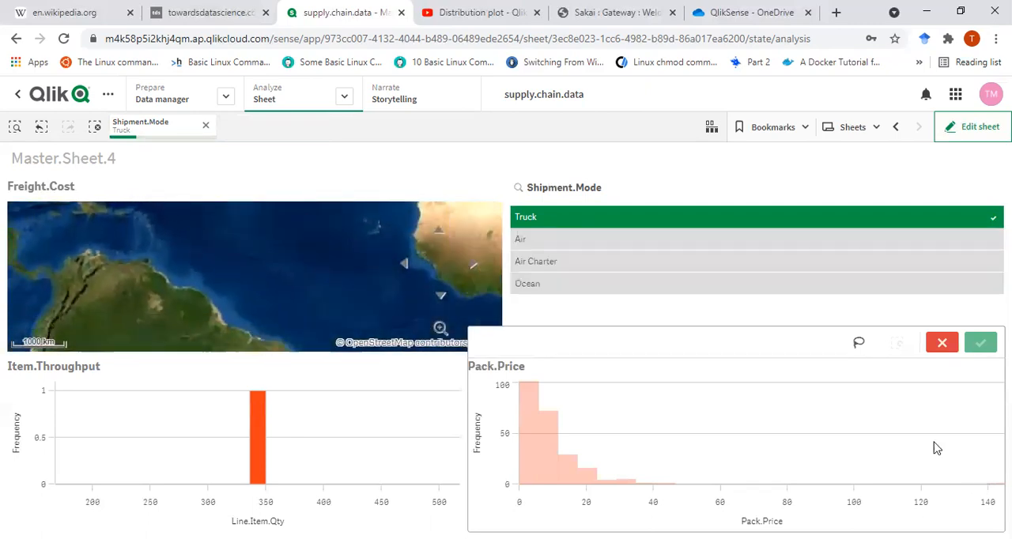
- Try a lasso selection around the outlying bar in the Pack.Price histogram and cancel the selection
{"action": "left_click", "coordinate": [859, 343]}
{"action": "mouse_move", "coordinate": [983, 477]}
{"action": "left_mouse_down"}
{"action": "mouse_move", "coordinate": [995, 482]}
{"action": "mouse_move", "coordinate": [977, 497]}
{"action": "mouse_move", "coordinate": [976, 462]}
{"action": "mouse_move", "coordinate": [984, 471]}
{"action": "left_mouse_up"}
{"action": "left_click_drag", "start_coordinate": [973, 507], "coordinate": [970, 489]}
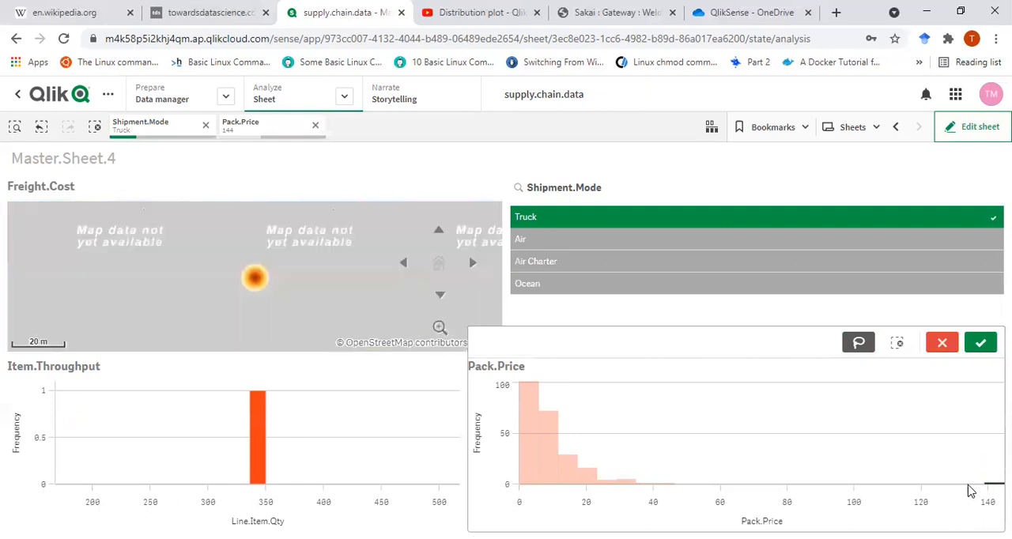
{"action": "left_click", "coordinate": [943, 343]}
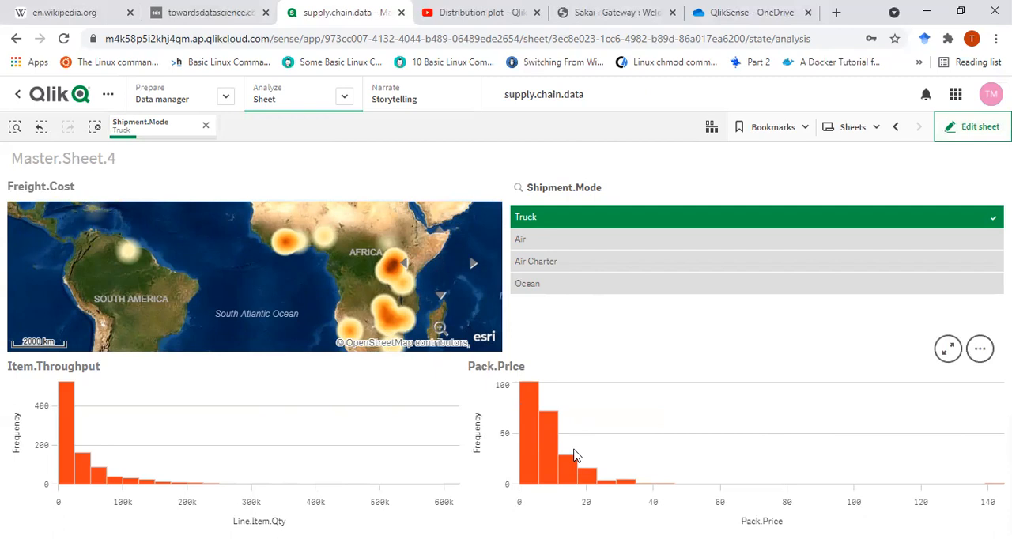
{"action": "left_click", "coordinate": [549, 94]}
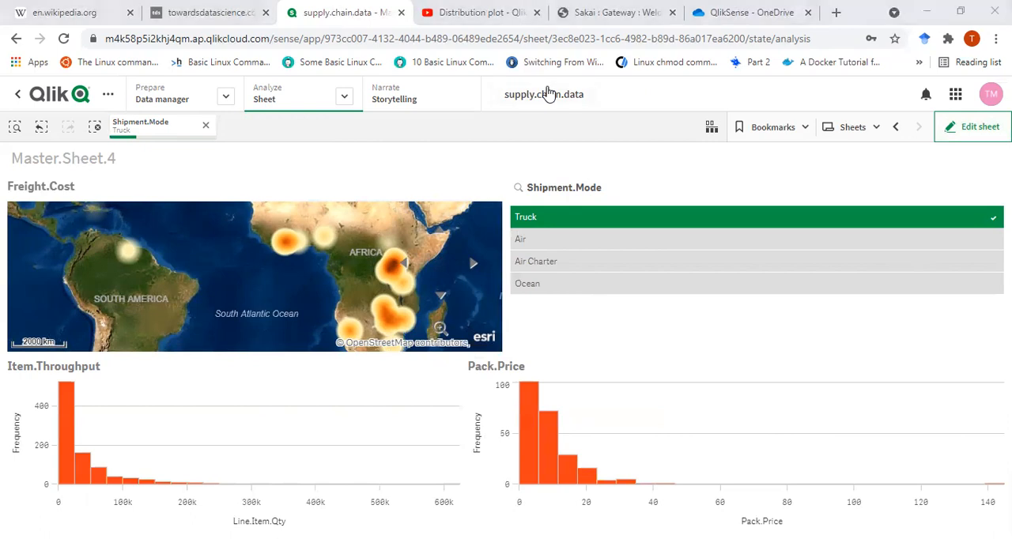